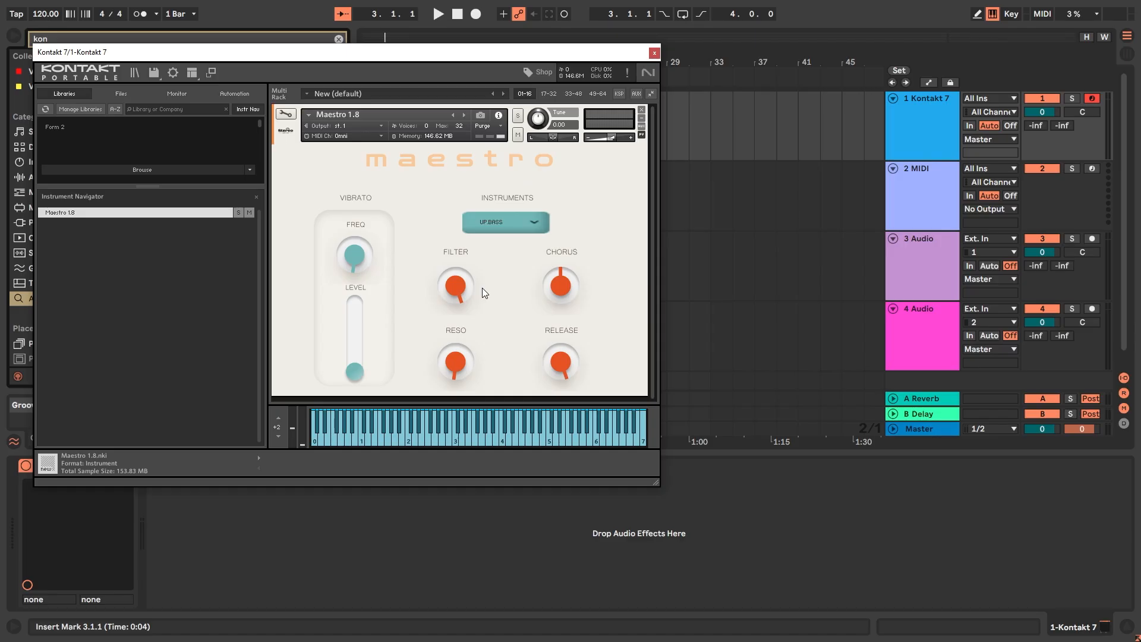
Try the CLAVINET and PIANO 2 sounds in the Maestro instrument, auditioning PIANO 2 with a few notes on Kontakt's keyboard.
{"action": "left_click", "coordinate": [546, 228]}
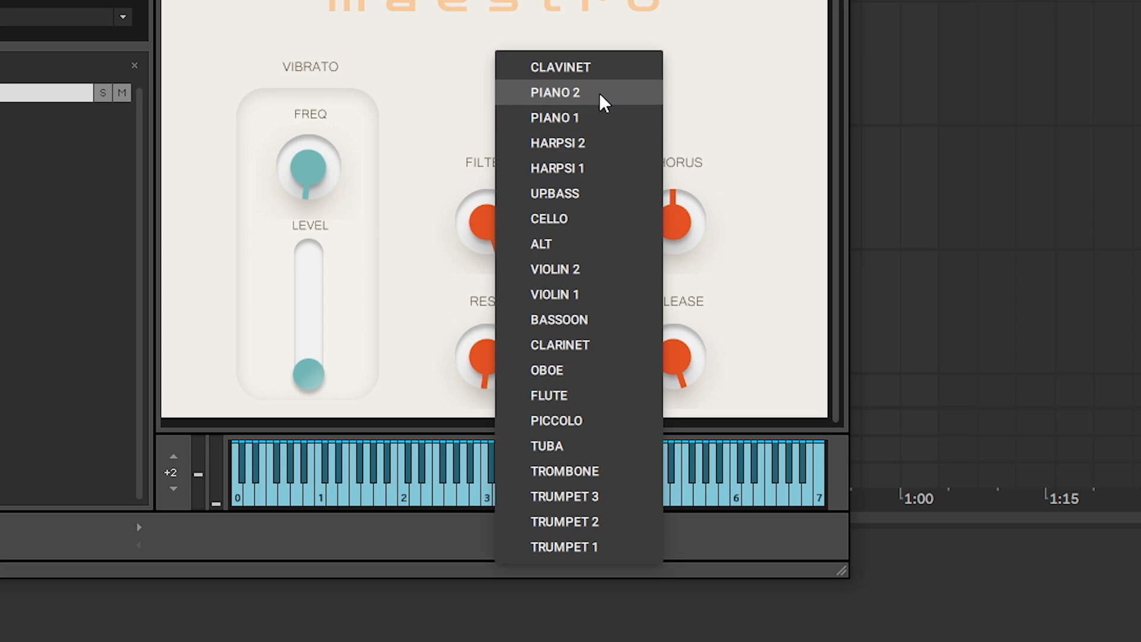
{"action": "left_click", "coordinate": [545, 70]}
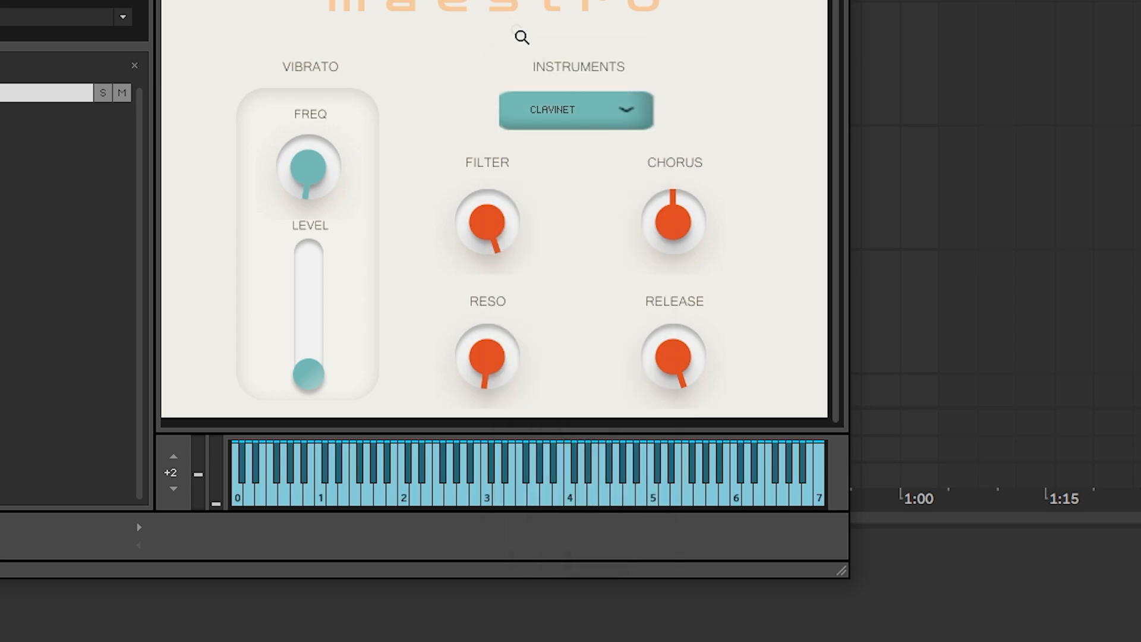
{"action": "left_click", "coordinate": [600, 110]}
{"action": "left_click", "coordinate": [563, 86]}
{"action": "left_click", "coordinate": [547, 494]}
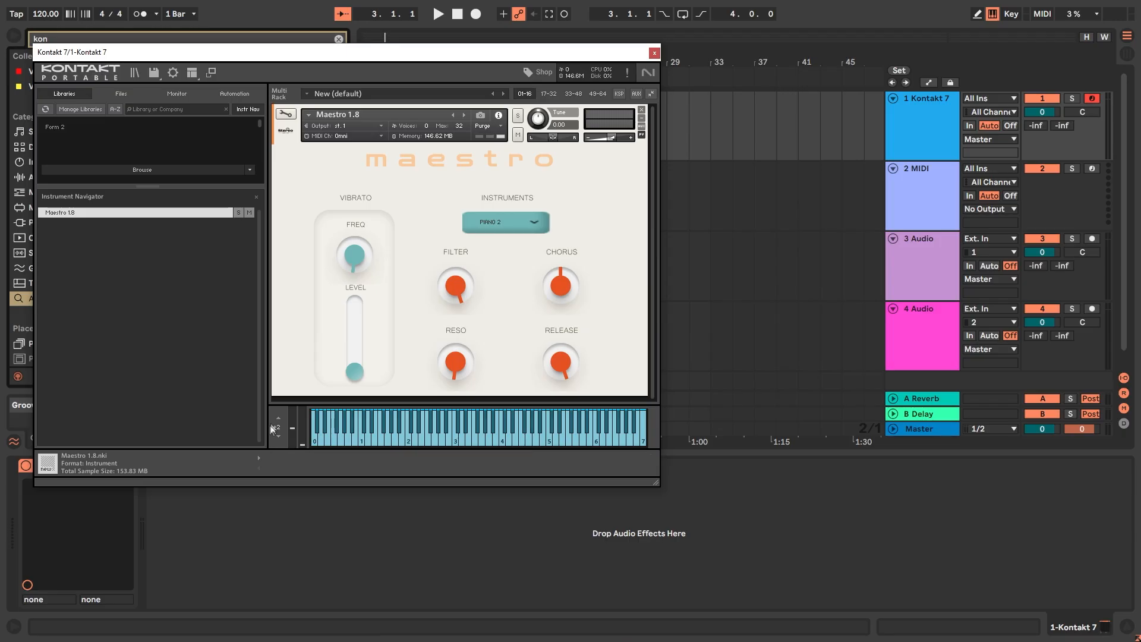
{"action": "left_click", "coordinate": [441, 443]}
{"action": "left_click", "coordinate": [422, 442]}
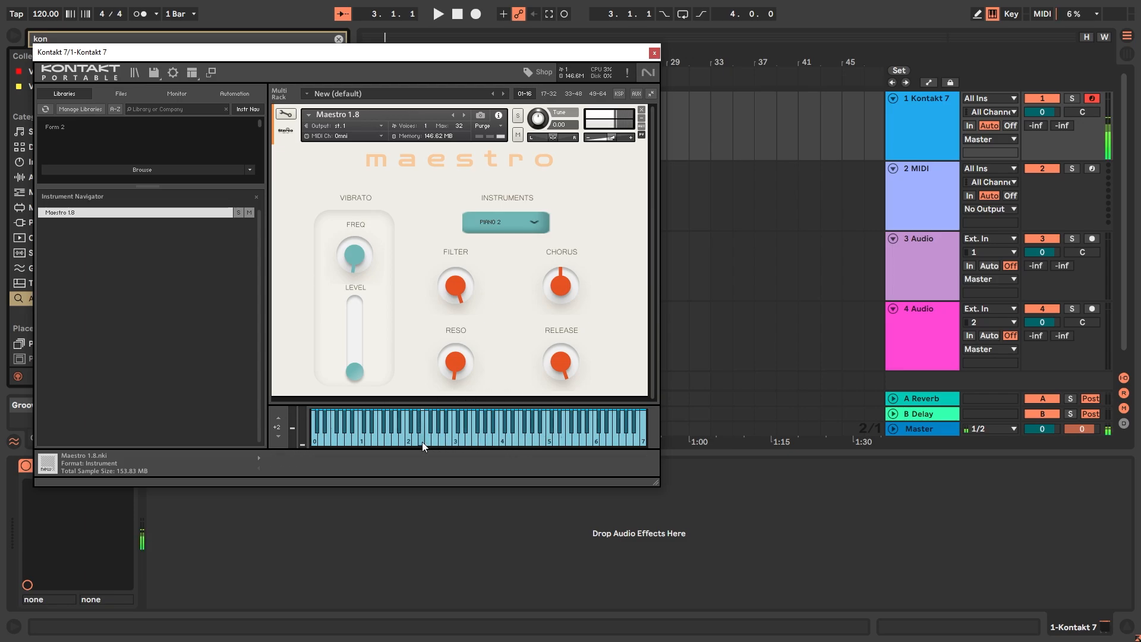
{"action": "left_click", "coordinate": [505, 441]}
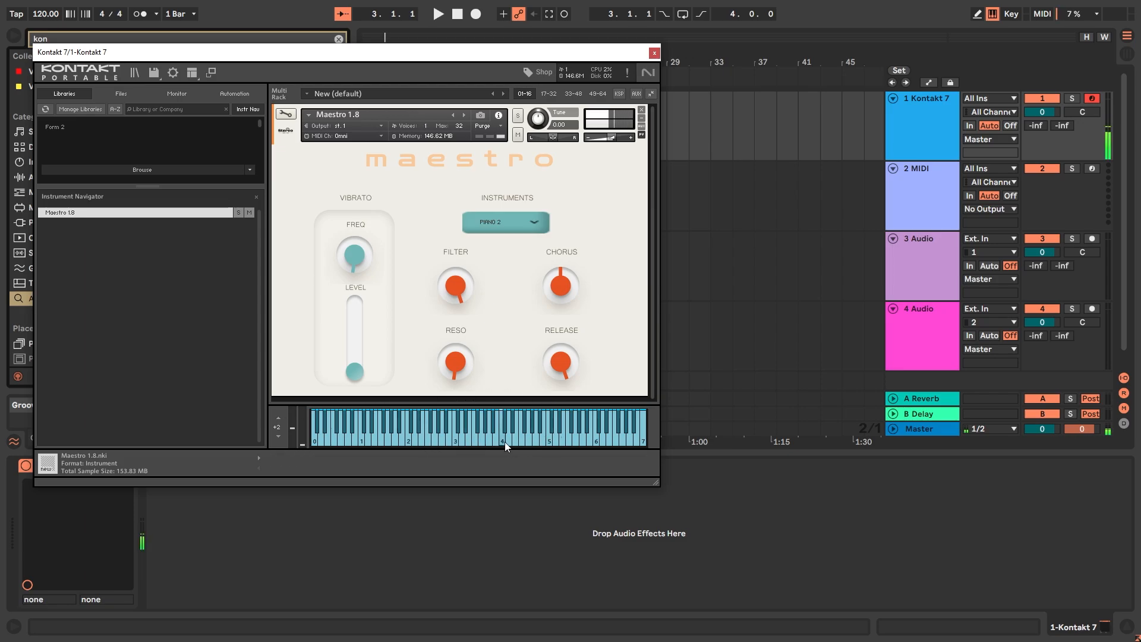
Try the CLARINET and FLUTE sounds in the Maestro instrument.
{"action": "left_click", "coordinate": [524, 229]}
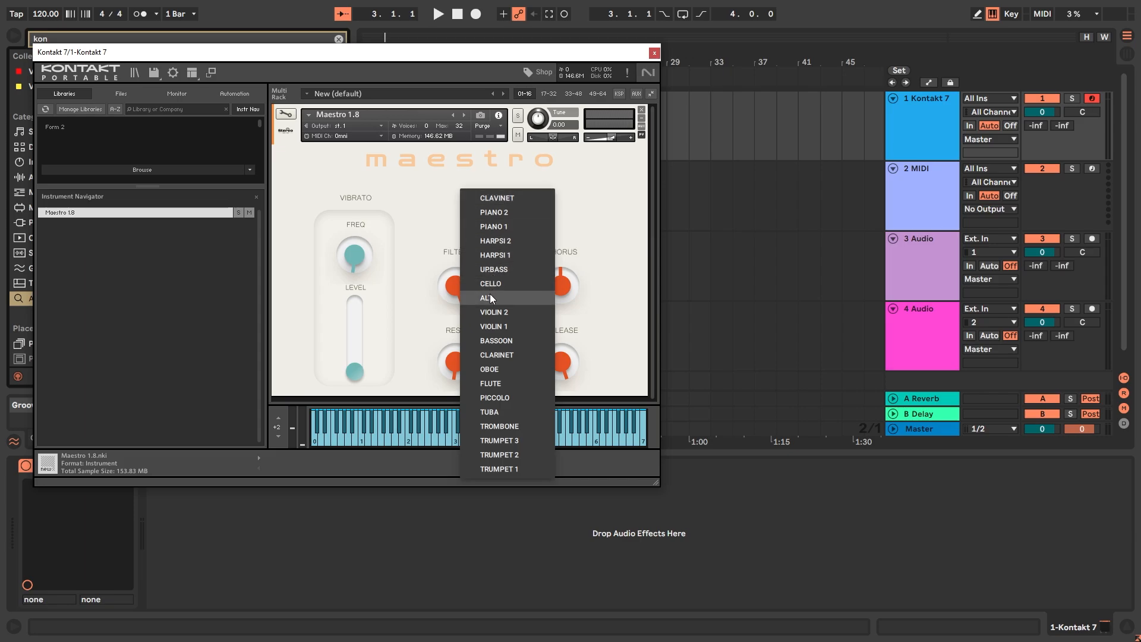
{"action": "left_click", "coordinate": [488, 355]}
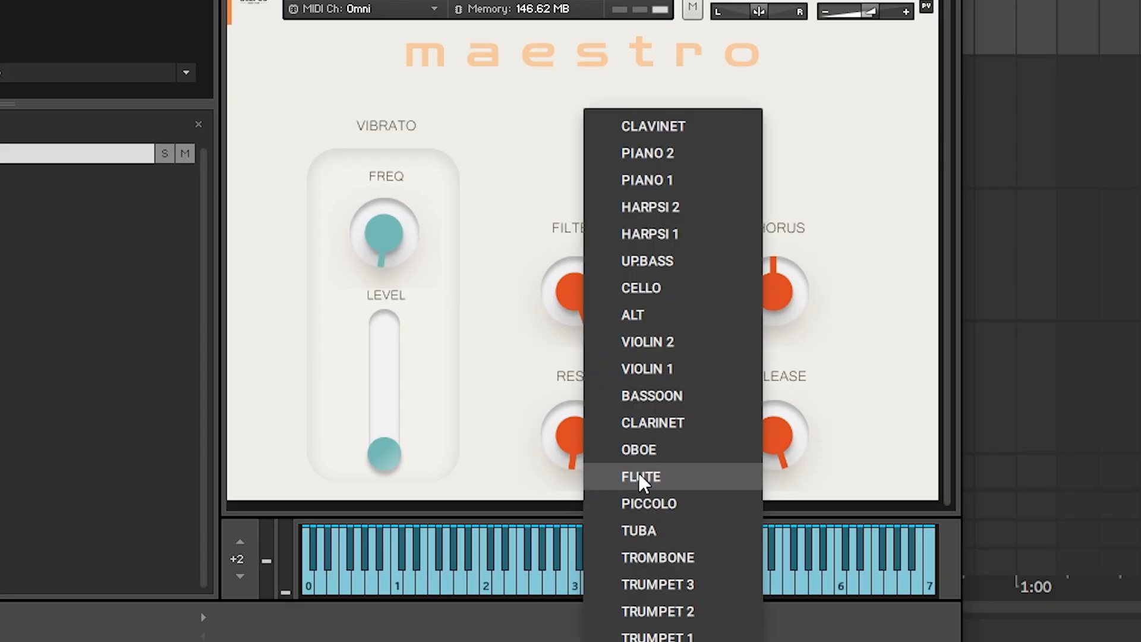
{"action": "left_click", "coordinate": [640, 474]}
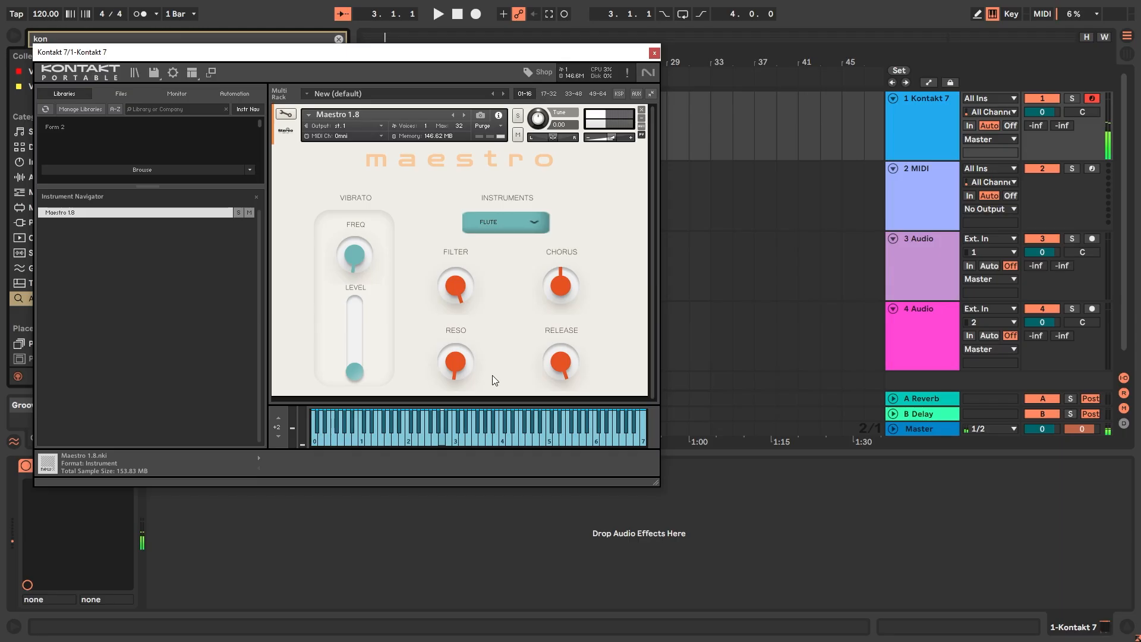
Audition Maestro's UP.BASS sound and settle on PIANO 1 as the instrument.
{"action": "left_click", "coordinate": [670, 171]}
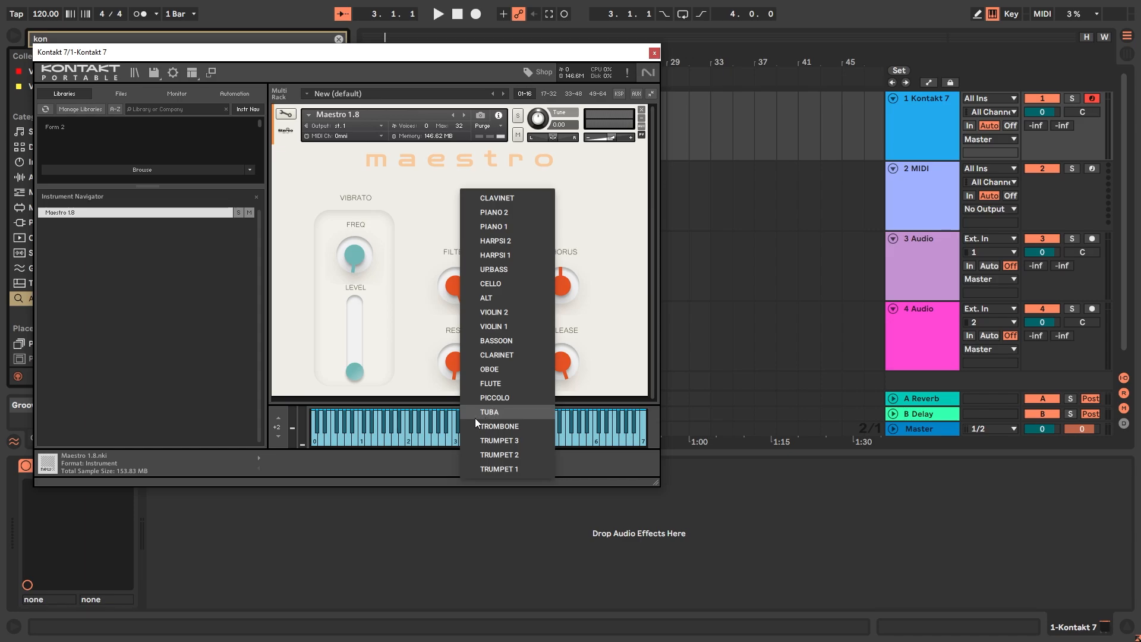
{"action": "left_click", "coordinate": [486, 227]}
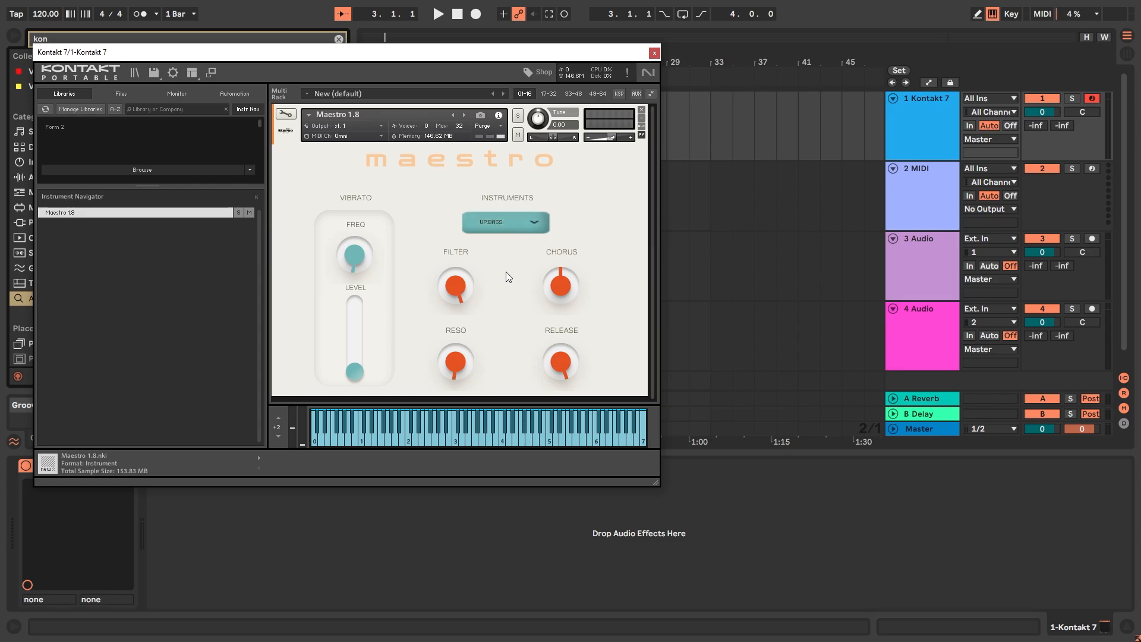
{"action": "left_click", "coordinate": [515, 231]}
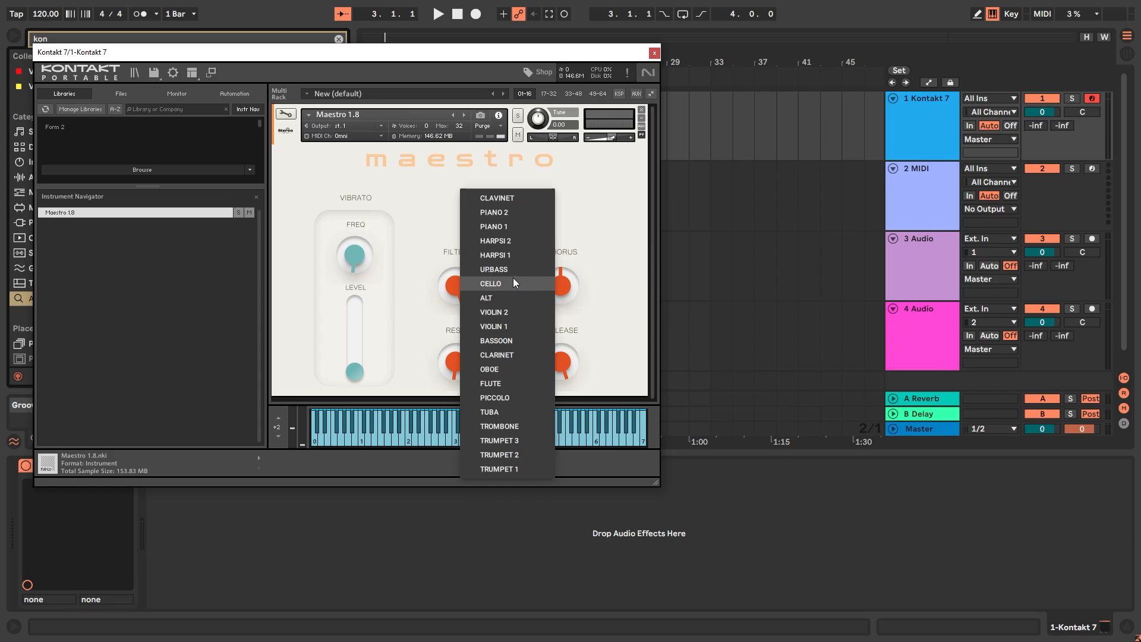
{"action": "left_click", "coordinate": [512, 271]}
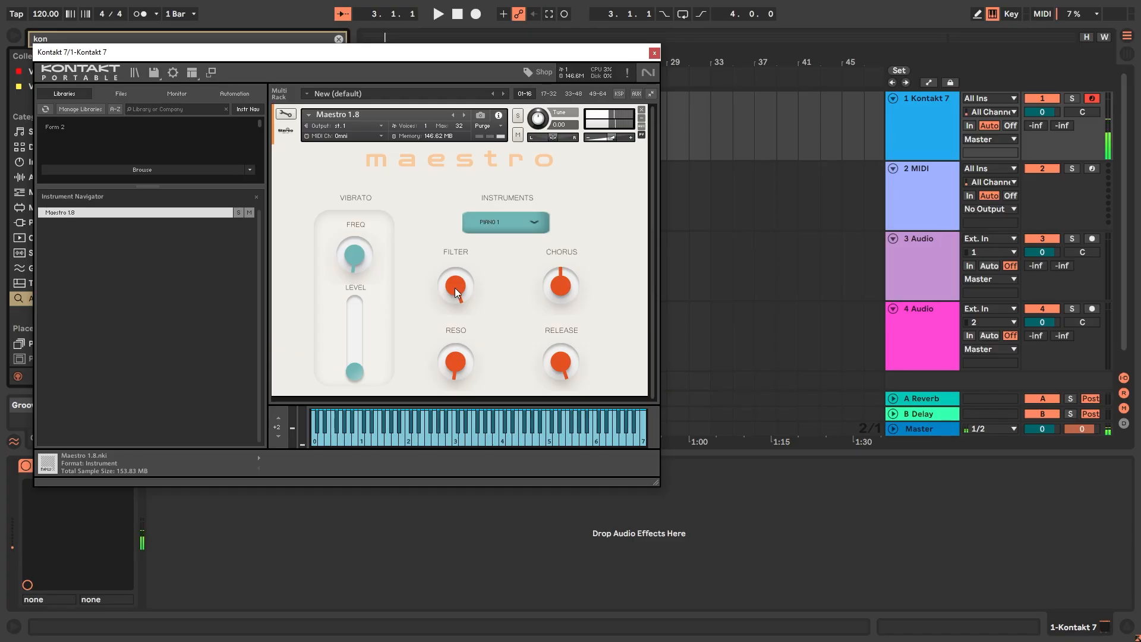
Try Maestro's FILTER knob at about its midpoint and return it to its fully open setting.
{"action": "left_click", "coordinate": [458, 283]}
{"action": "left_click_drag", "start_coordinate": [458, 283], "coordinate": [487, 351]}
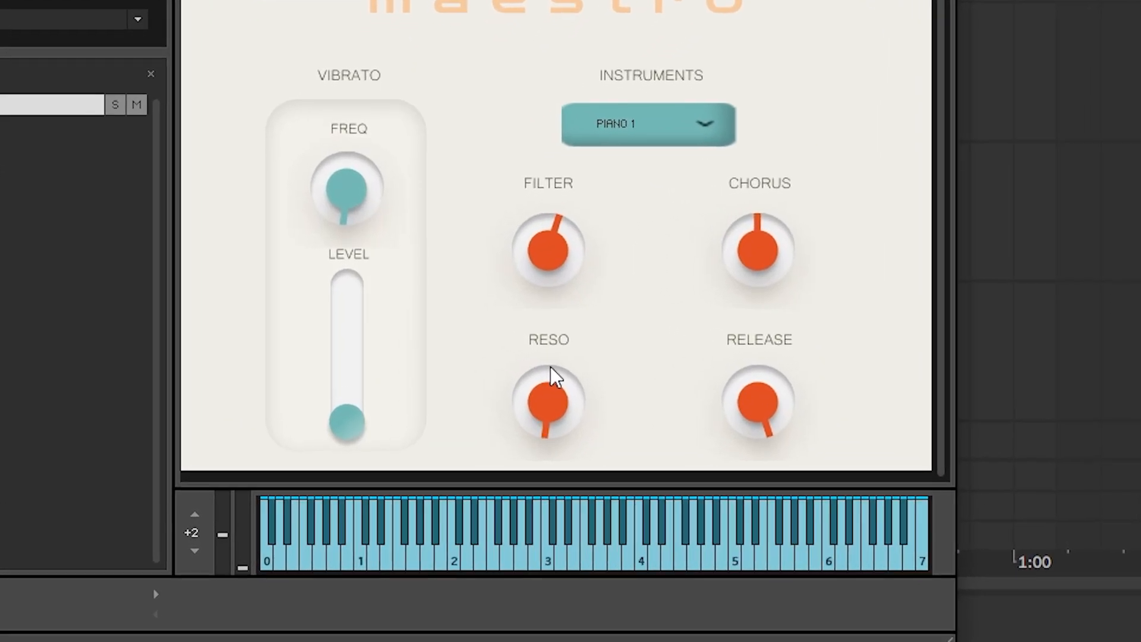
{"action": "left_click_drag", "start_coordinate": [550, 367], "coordinate": [551, 240]}
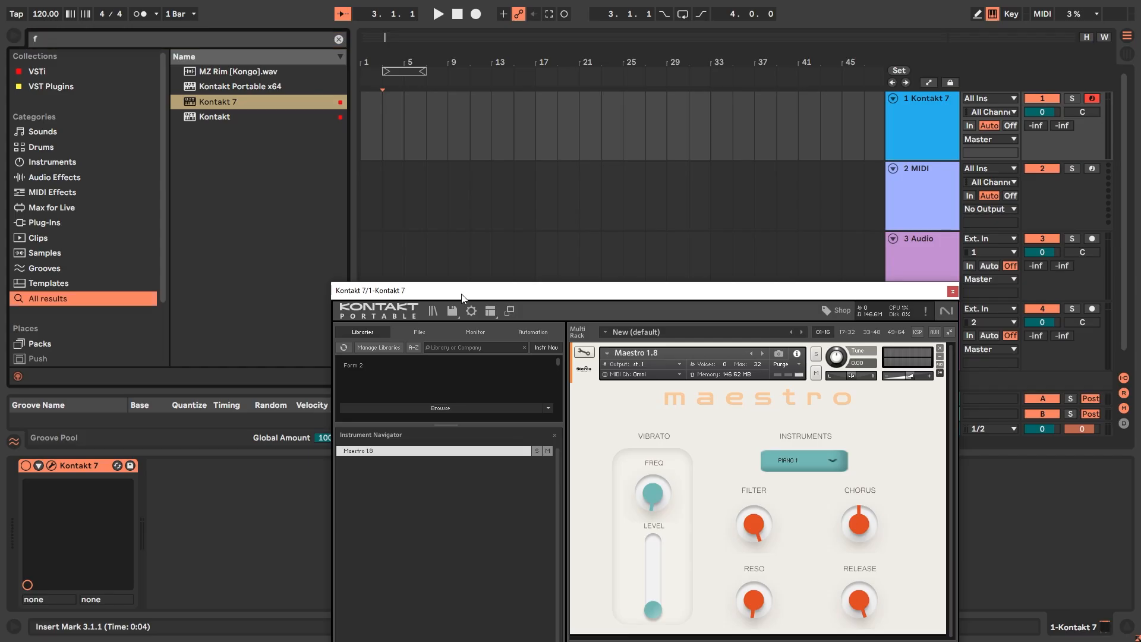
Search the browser for "fab" and add FabFilter Pro-Q 3 after Kontakt 7 on the first track.
{"action": "type", "text": "fab"}
{"action": "scroll", "coordinate": [202, 144], "scroll_direction": "down", "scroll_amount": 2}
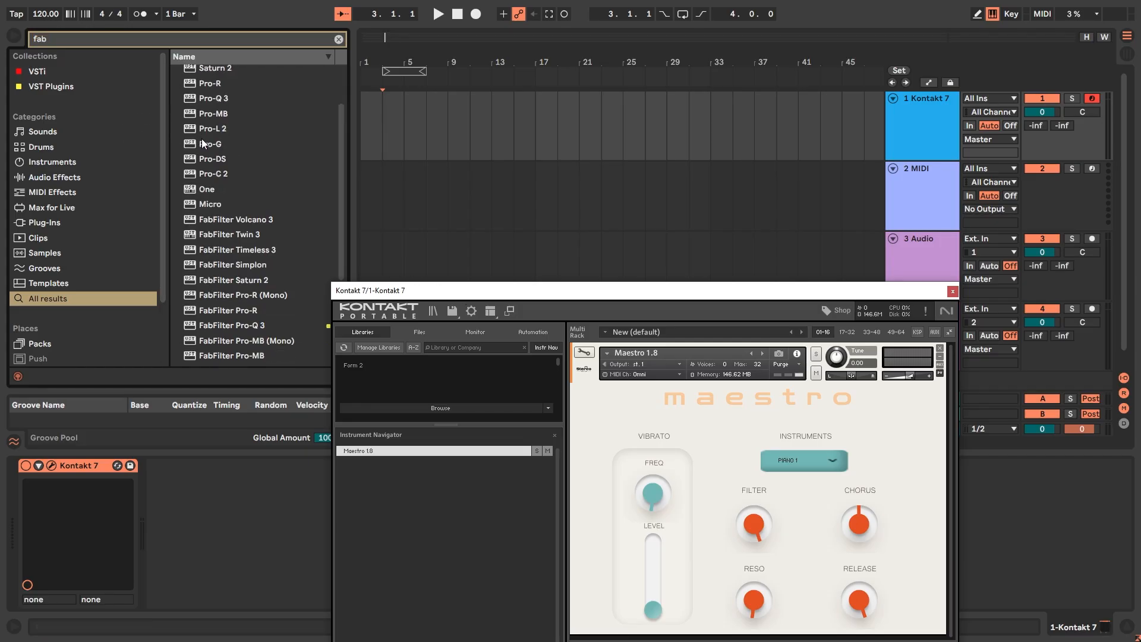
{"action": "scroll", "coordinate": [229, 190], "scroll_direction": "down", "scroll_amount": 4}
{"action": "left_click", "coordinate": [250, 198]}
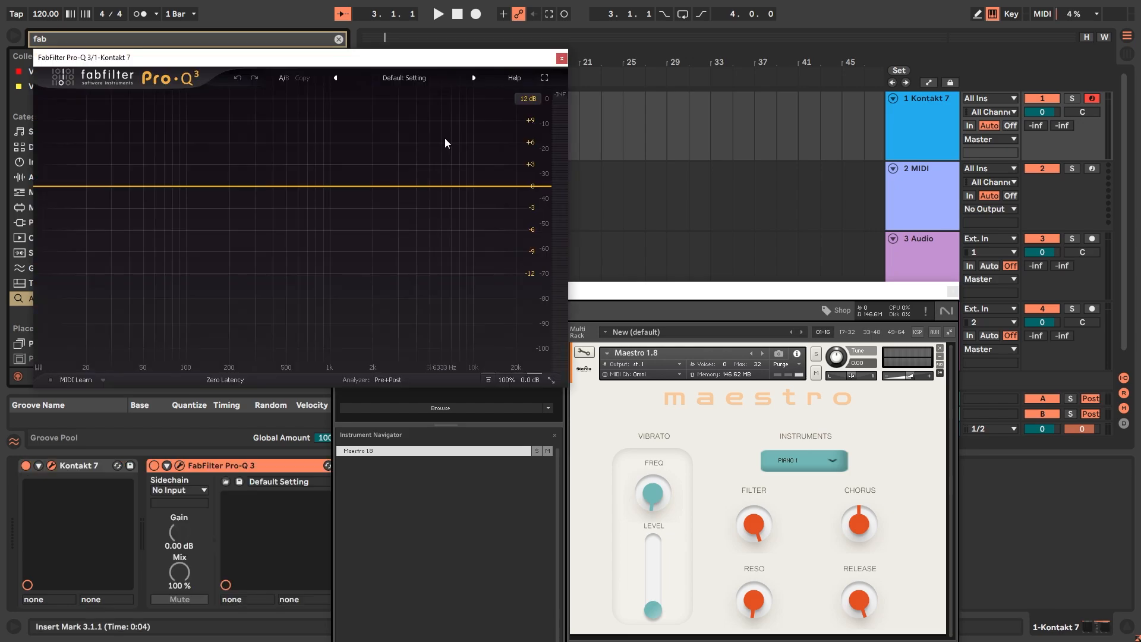
Move the Kontakt window clear of the Pro-Q 3 window and try out Maestro's FILTER knob.
{"action": "left_click_drag", "start_coordinate": [624, 290], "coordinate": [801, 123]}
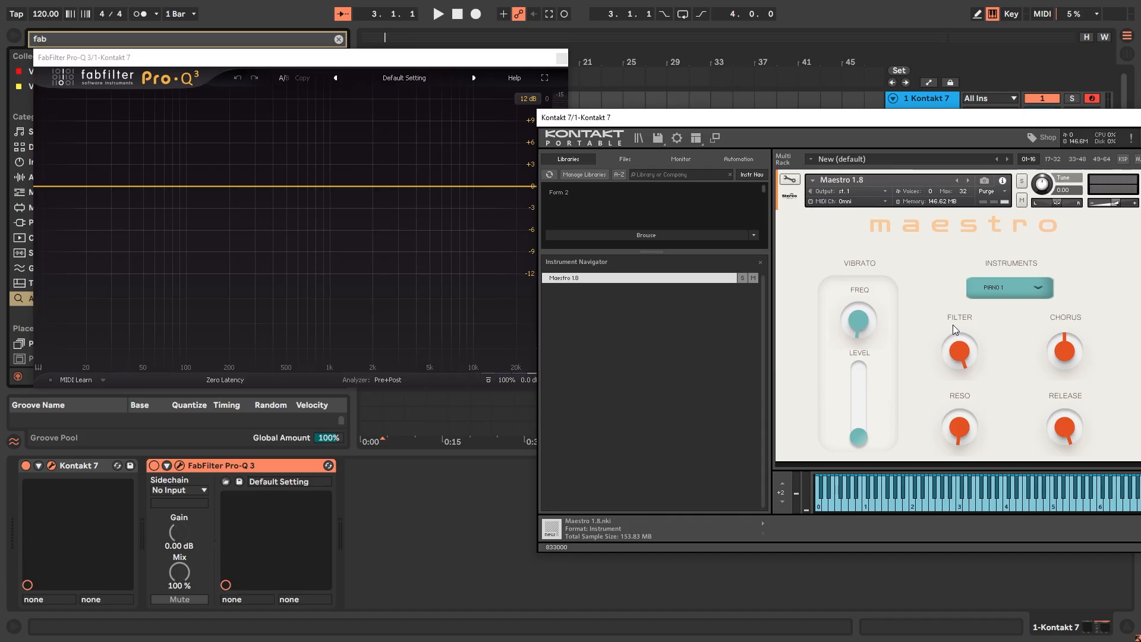
{"action": "left_click_drag", "start_coordinate": [954, 337], "coordinate": [929, 357]}
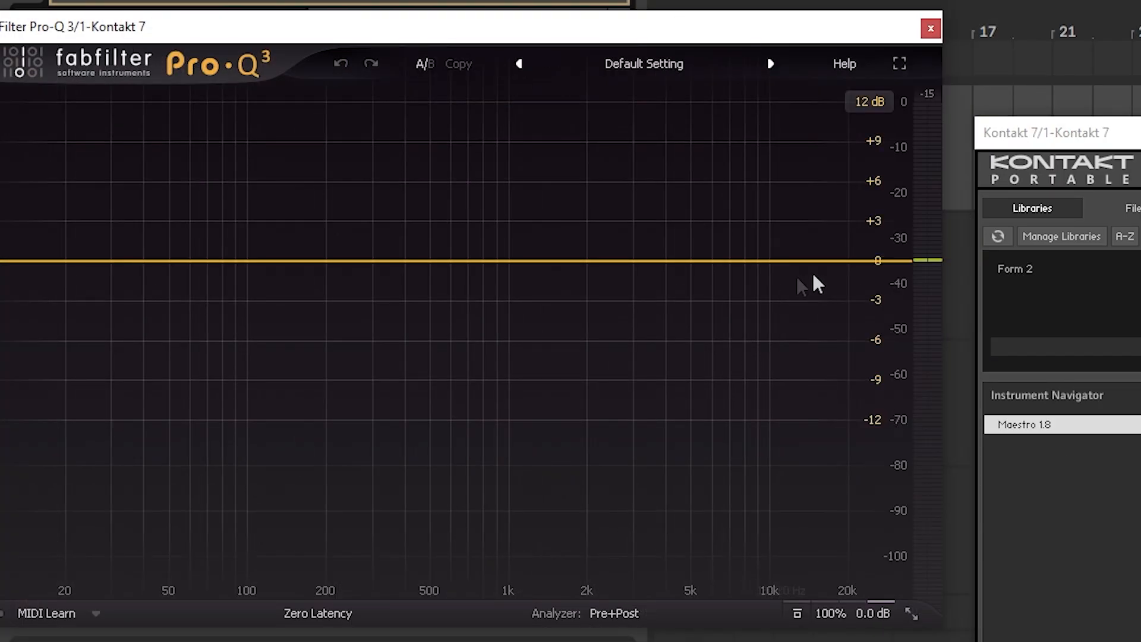
Create a 12 dB/oct High Cut band in Pro-Q 3 and sweep it down to about 1440 Hz and back up.
{"action": "left_click_drag", "start_coordinate": [522, 186], "coordinate": [485, 196]}
{"action": "left_click_drag", "start_coordinate": [789, 275], "coordinate": [548, 277]}
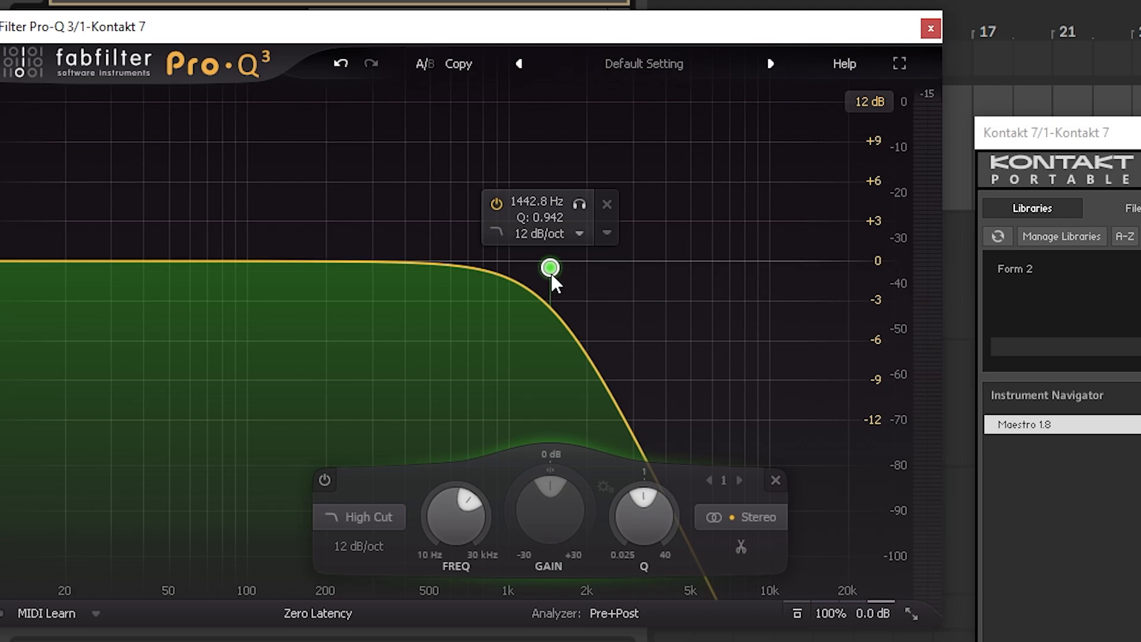
{"action": "left_click_drag", "start_coordinate": [548, 289], "coordinate": [922, 285]}
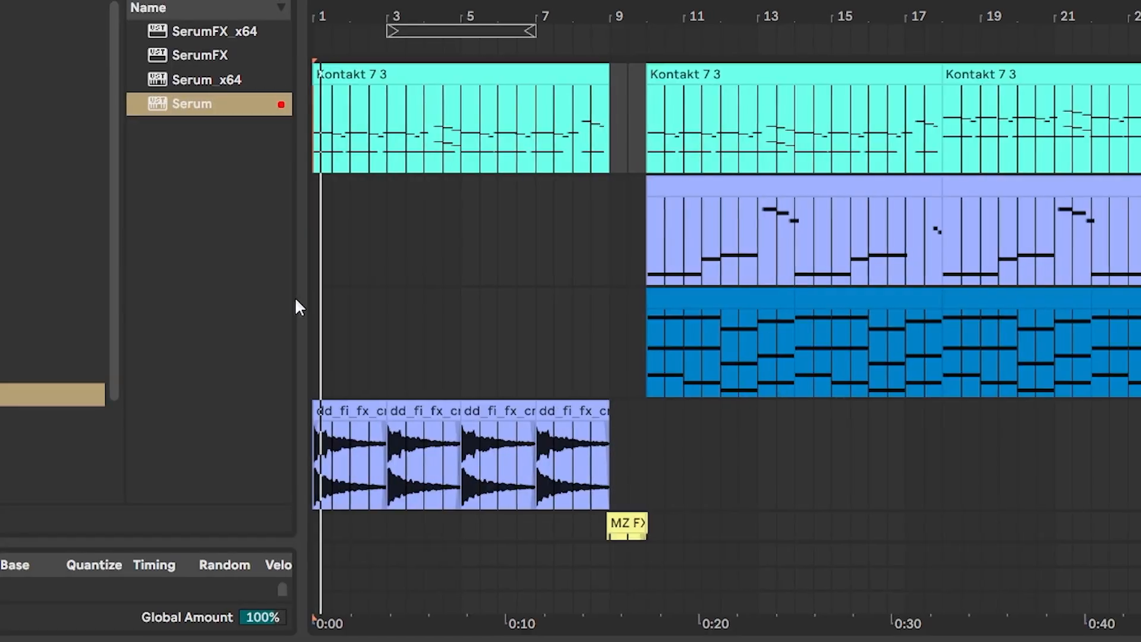
Review the arrangement's Kontakt, effects, bass, drum and vocal tracks while it plays.
{"action": "scroll", "coordinate": [294, 273], "scroll_direction": "down", "scroll_amount": 5}
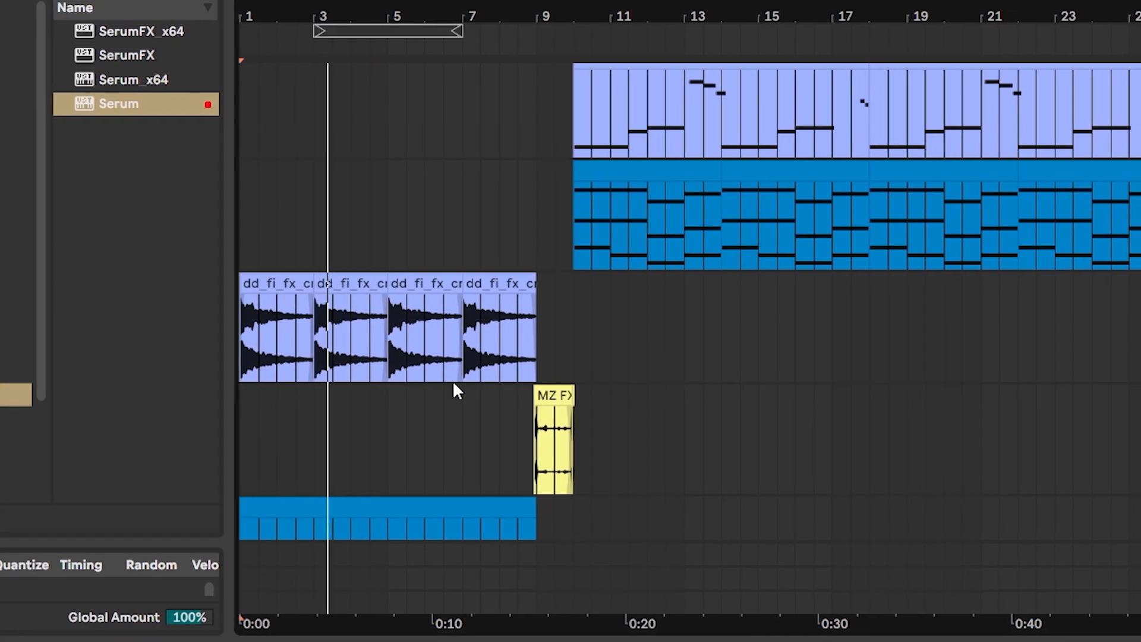
{"action": "scroll", "coordinate": [327, 415], "scroll_direction": "up", "scroll_amount": 5}
{"action": "scroll", "coordinate": [327, 410], "scroll_direction": "down", "scroll_amount": 4}
{"action": "scroll", "coordinate": [301, 410], "scroll_direction": "down", "scroll_amount": 8}
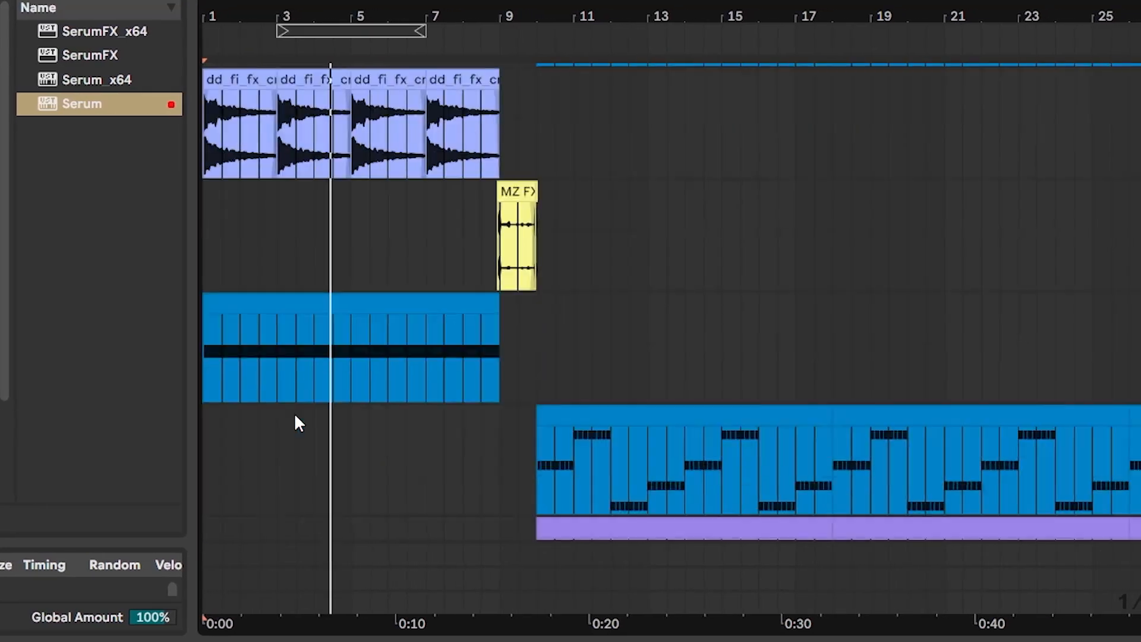
{"action": "scroll", "coordinate": [267, 423], "scroll_direction": "down", "scroll_amount": 2}
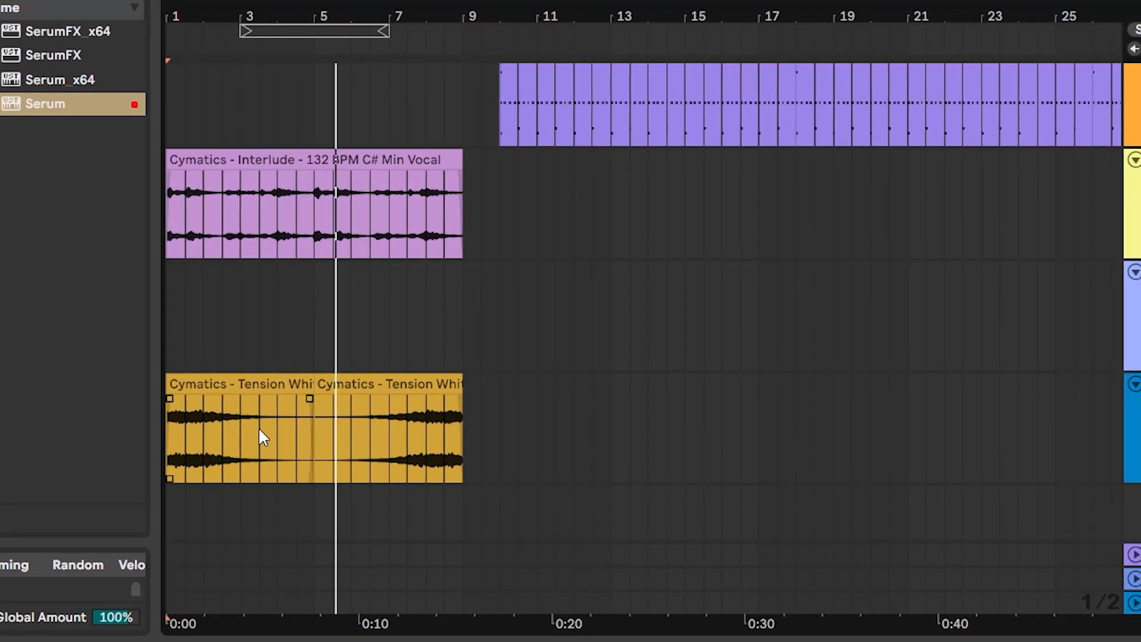
{"action": "scroll", "coordinate": [258, 427], "scroll_direction": "up", "scroll_amount": 6}
{"action": "scroll", "coordinate": [233, 426], "scroll_direction": "up", "scroll_amount": 5}
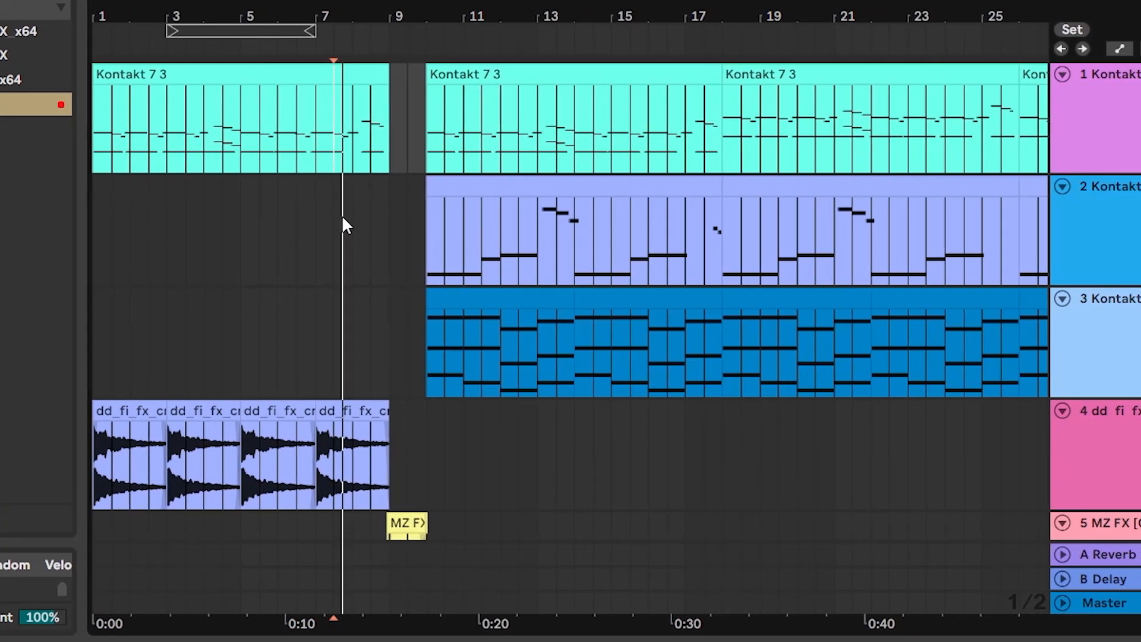
{"action": "scroll", "coordinate": [341, 262], "scroll_direction": "down", "scroll_amount": 3}
{"action": "scroll", "coordinate": [330, 300], "scroll_direction": "up", "scroll_amount": 3}
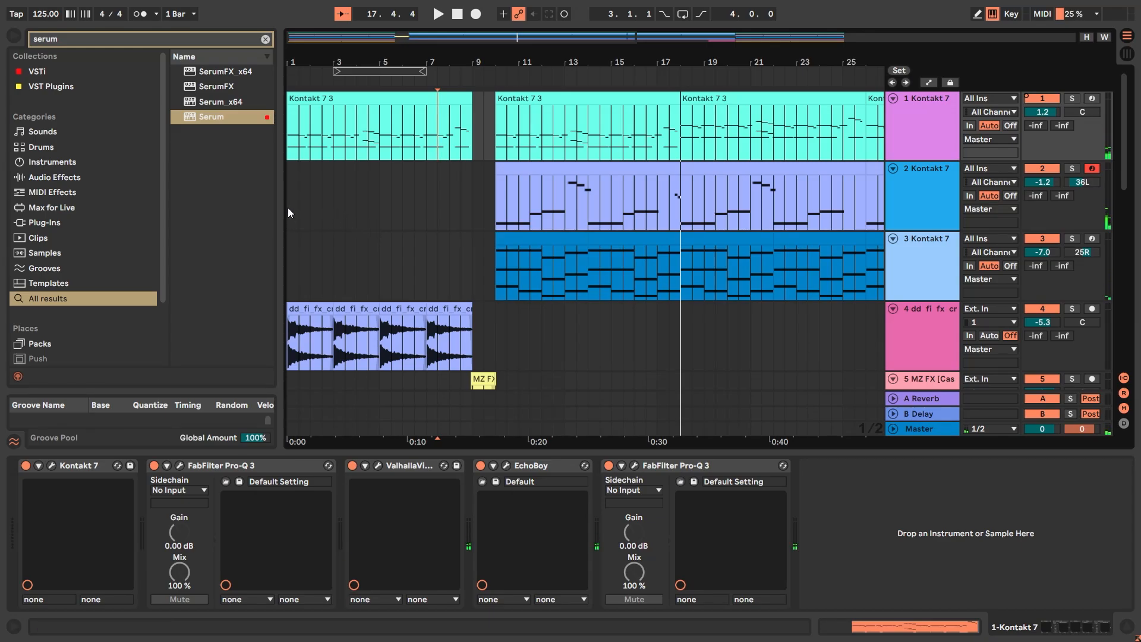
Play the arrangement from 1.1.1 to hear the opening piano clip, and stop playback after about two bars.
{"action": "left_click", "coordinate": [290, 152]}
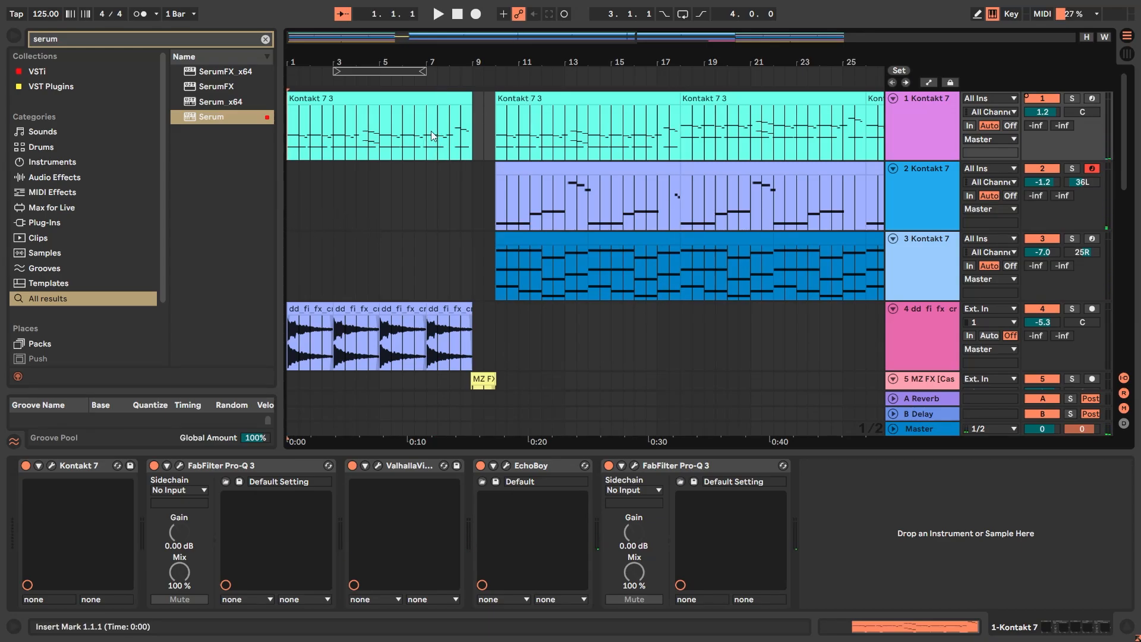
{"action": "scroll", "coordinate": [404, 256], "scroll_direction": "down", "scroll_amount": 2}
{"action": "key", "text": "space"}
{"action": "scroll", "coordinate": [405, 274], "scroll_direction": "up", "scroll_amount": 2}
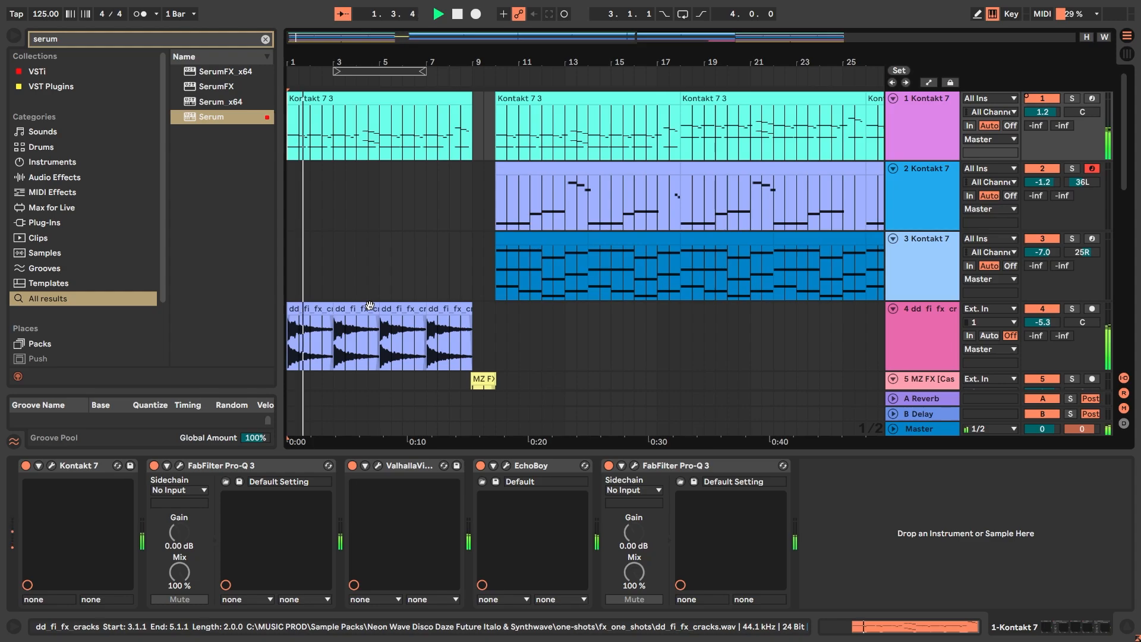
{"action": "key", "text": "space"}
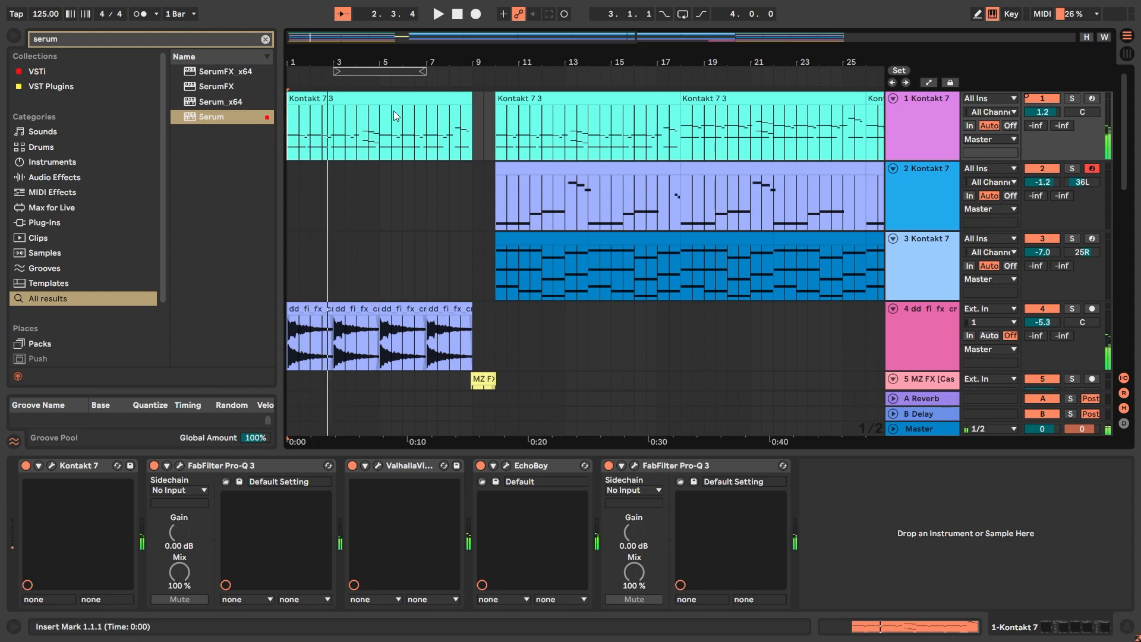
{"action": "scroll", "coordinate": [289, 151], "scroll_direction": "up", "scroll_amount": 2}
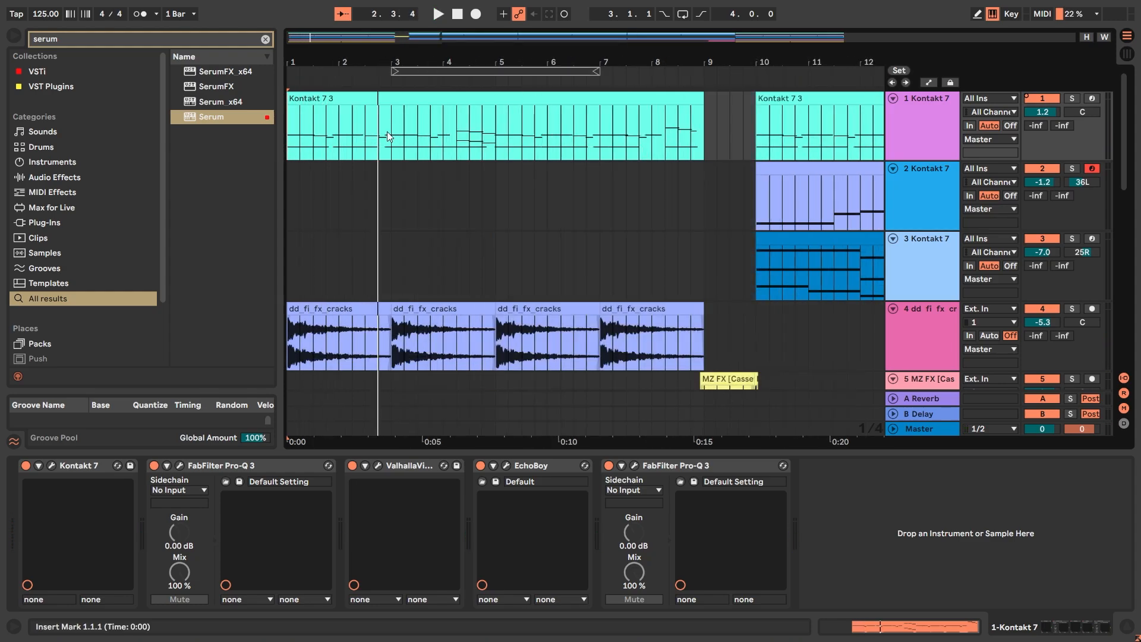
{"action": "scroll", "coordinate": [298, 158], "scroll_direction": "down", "scroll_amount": 2}
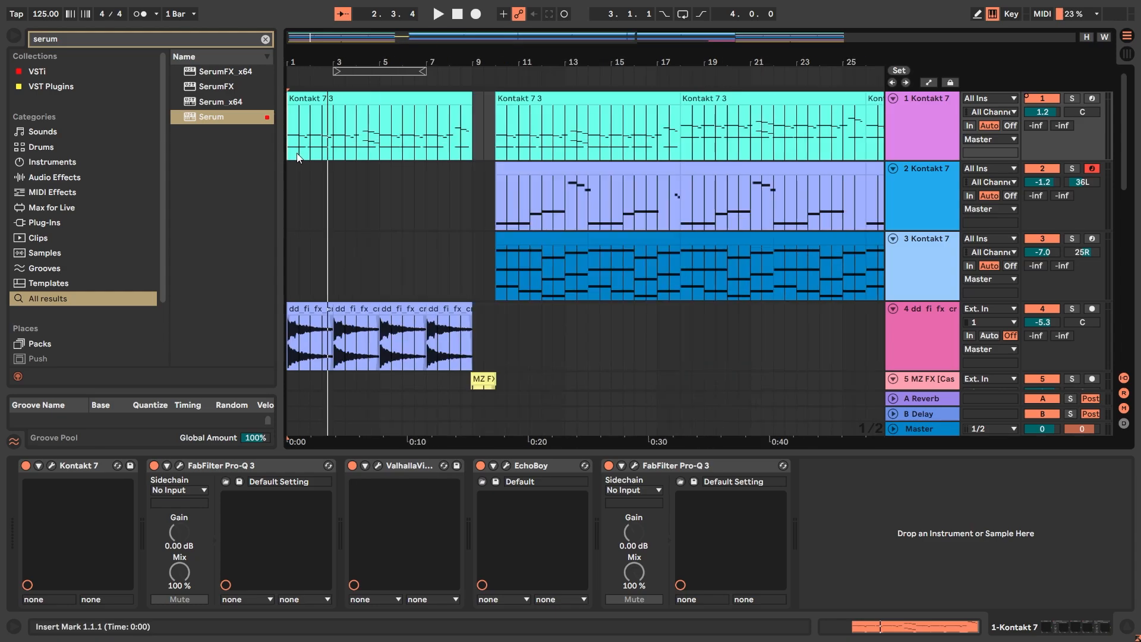
{"action": "scroll", "coordinate": [298, 158], "scroll_direction": "up", "scroll_amount": 2}
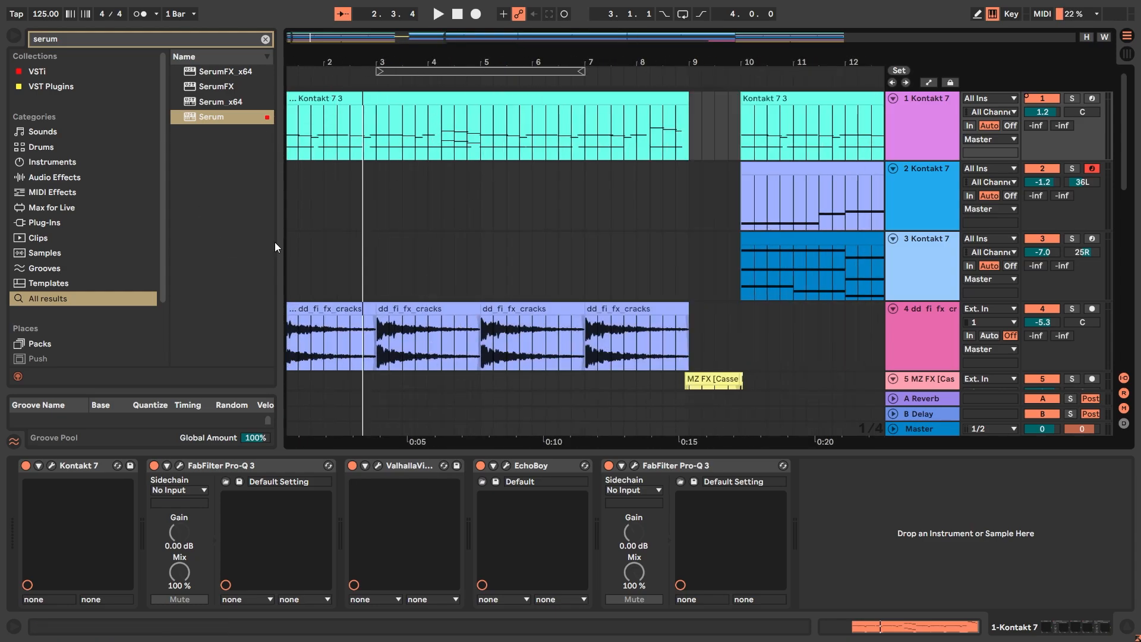
{"action": "scroll", "coordinate": [775, 203], "scroll_direction": "down", "scroll_amount": 4}
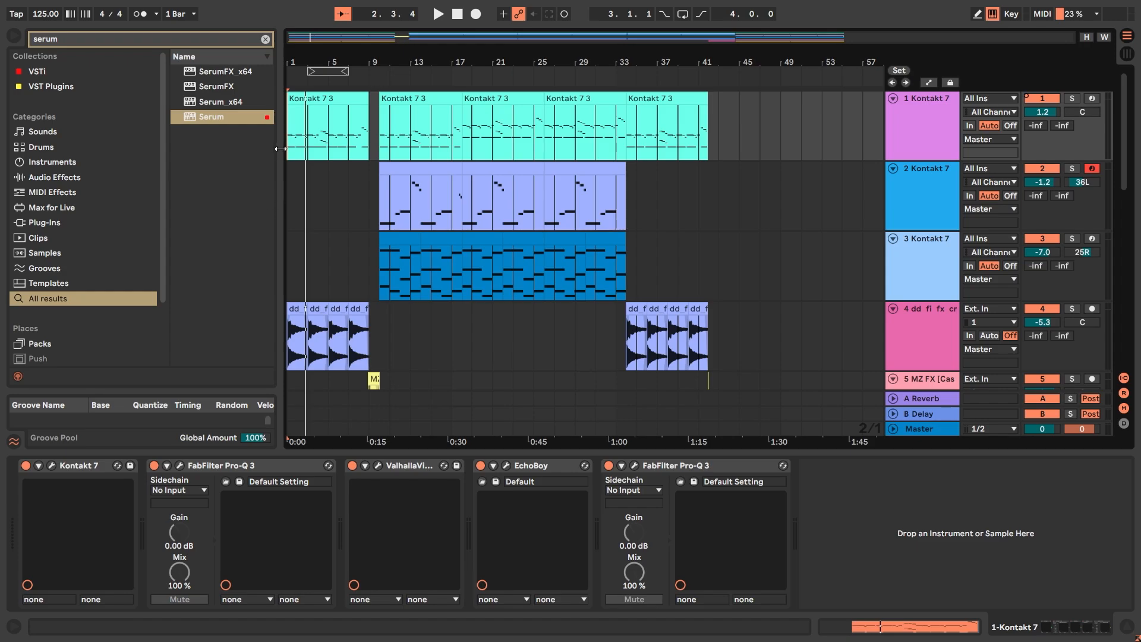
{"action": "scroll", "coordinate": [290, 135], "scroll_direction": "up", "scroll_amount": 5}
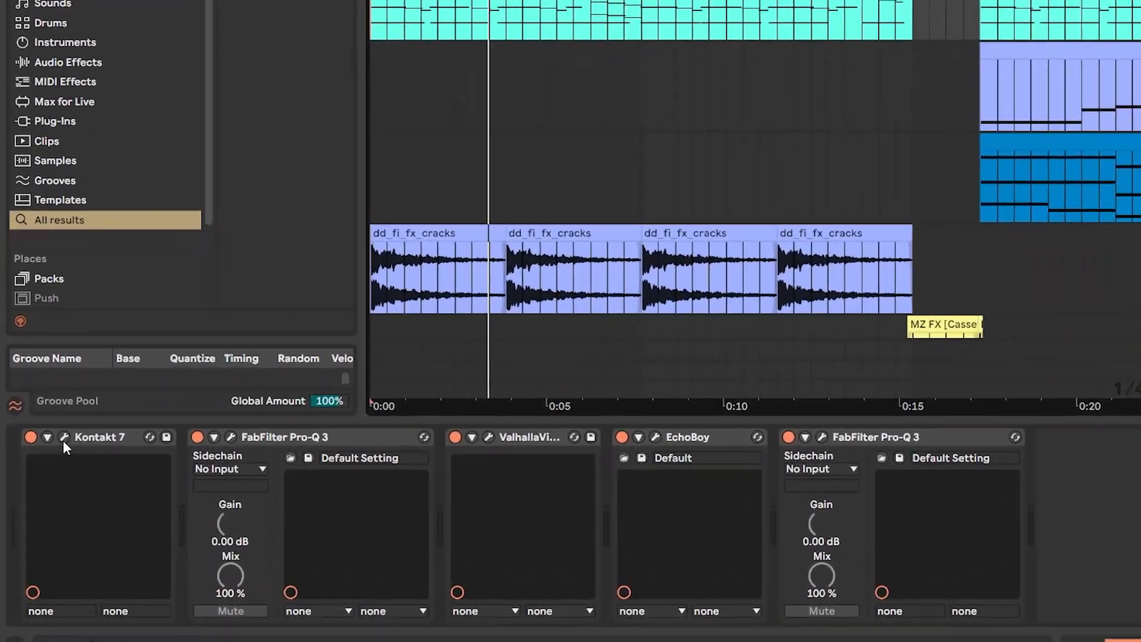
Open the Kontakt 7 instrument of the first track and move its window off the start of the device chain.
{"action": "left_click", "coordinate": [64, 438]}
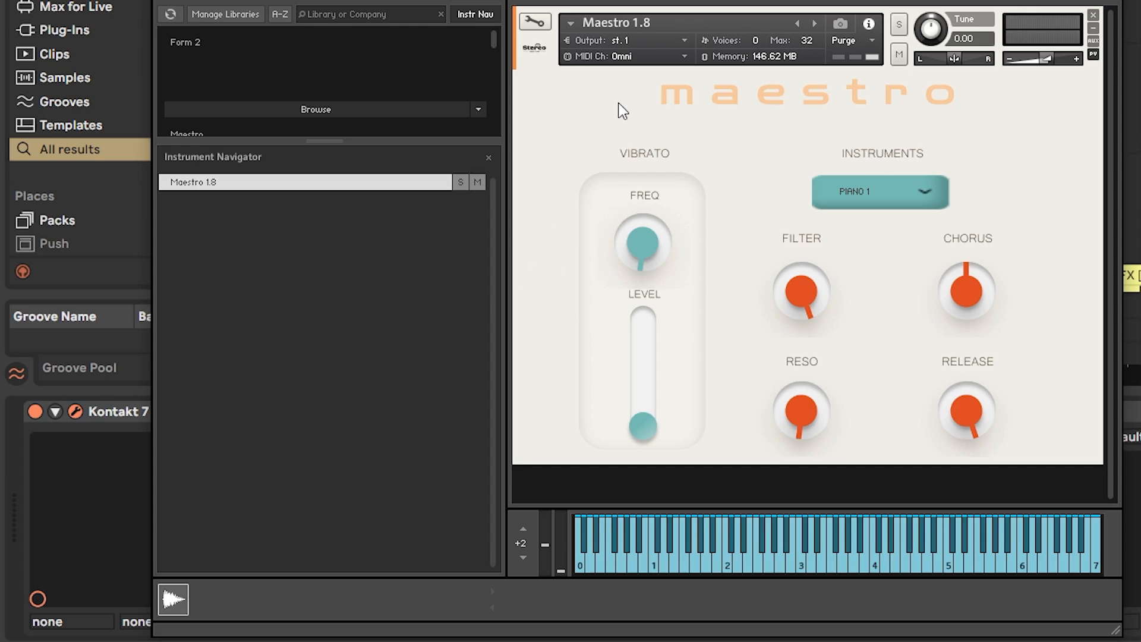
{"action": "left_click_drag", "start_coordinate": [309, 0], "coordinate": [672, 0]}
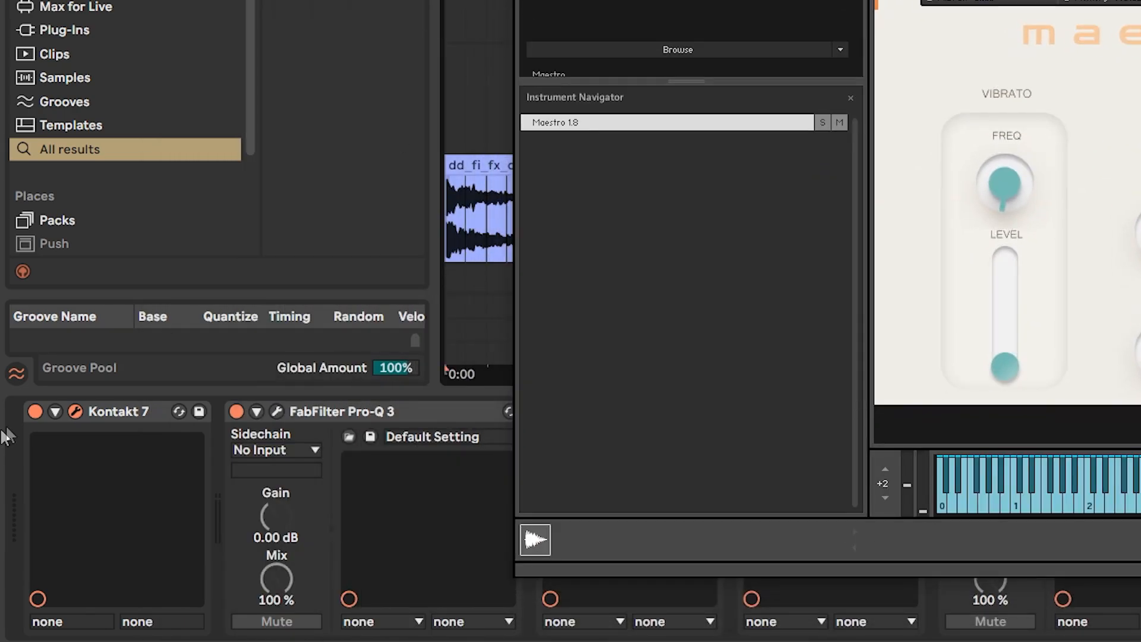
Unfold the Kontakt 7 device's parameter panel, clear its plug-in window out of the way and enable Configure mode.
{"action": "left_click", "coordinate": [55, 412]}
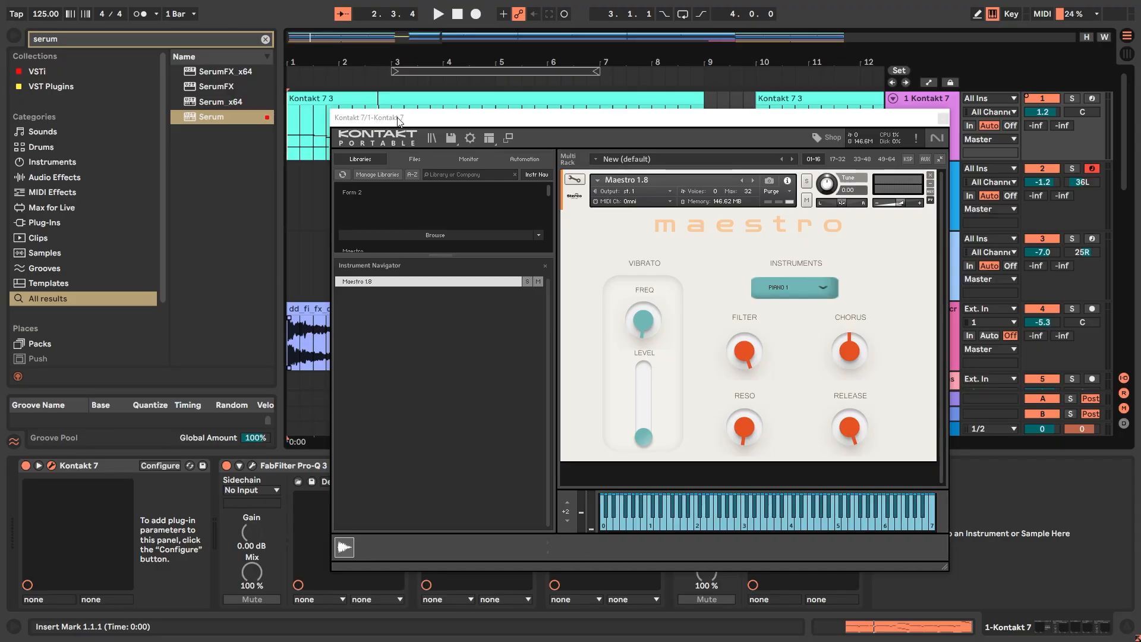
{"action": "left_click_drag", "start_coordinate": [401, 112], "coordinate": [497, 96]}
{"action": "left_click", "coordinate": [38, 466]}
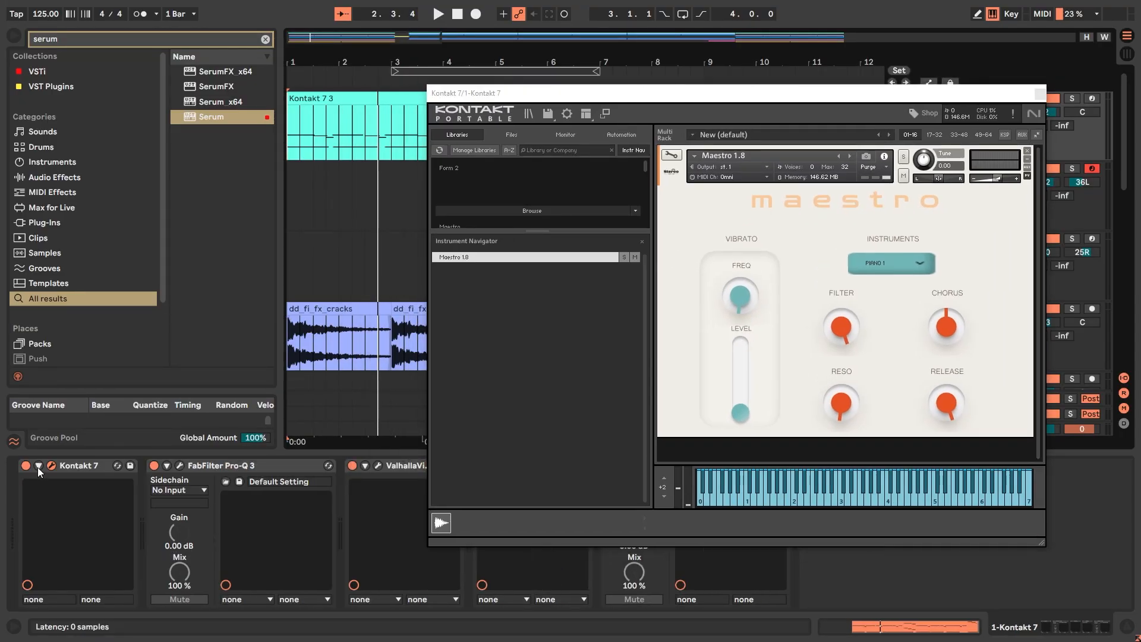
{"action": "left_click", "coordinate": [37, 467]}
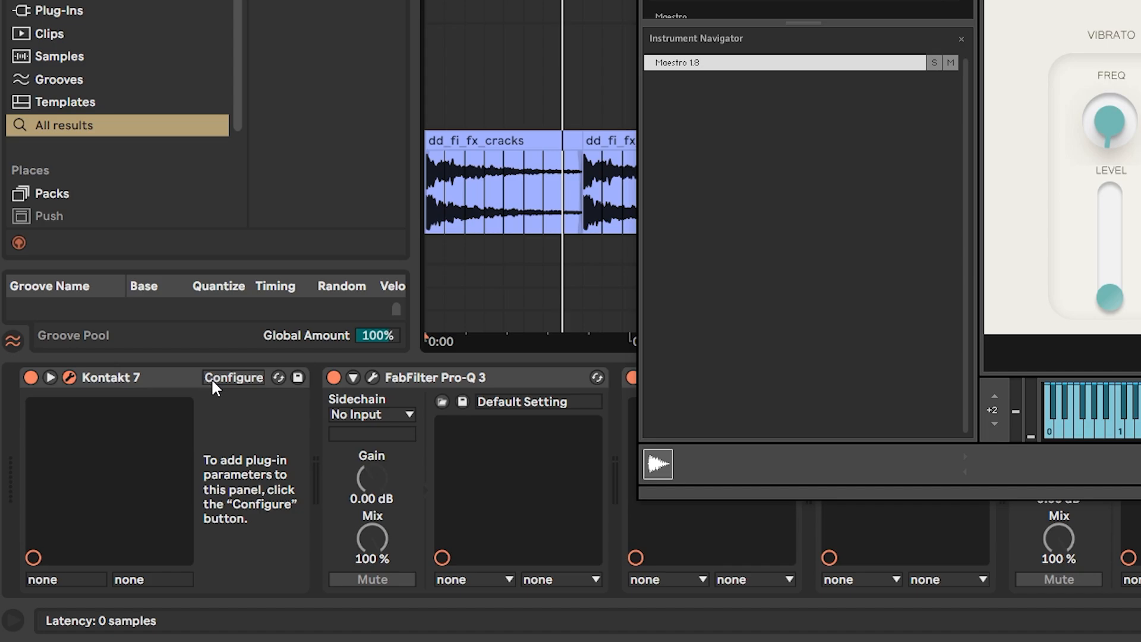
{"action": "left_click", "coordinate": [215, 378]}
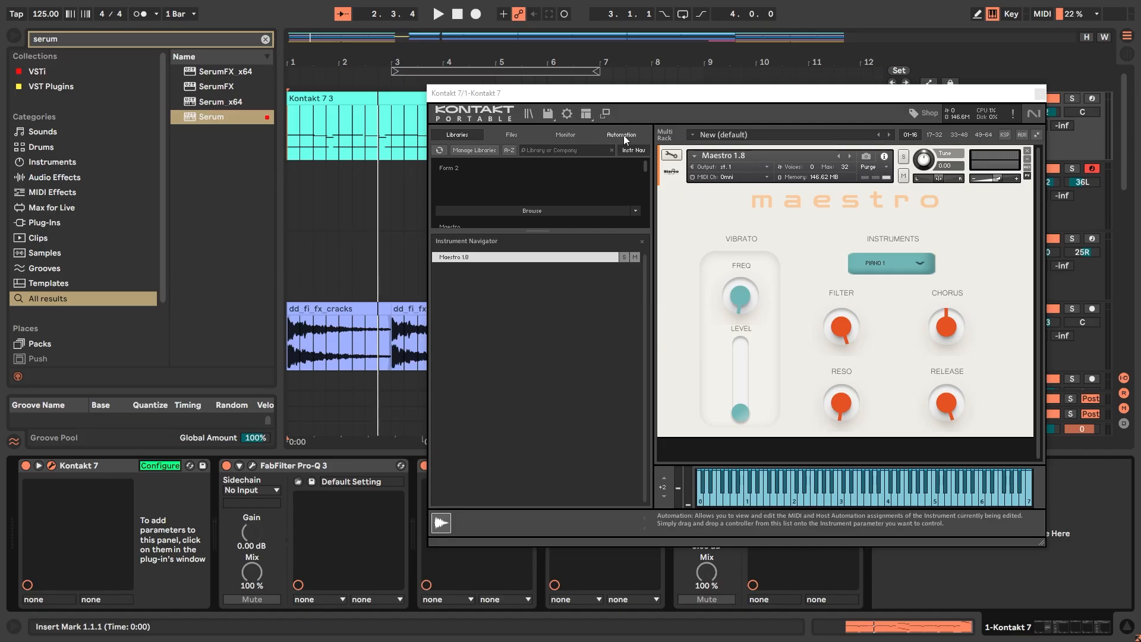
Assign host automation slot #0000 to Maestro's Filter knob, test the filter parameter from the device panel, and close the instrument window.
{"action": "left_click", "coordinate": [615, 134]}
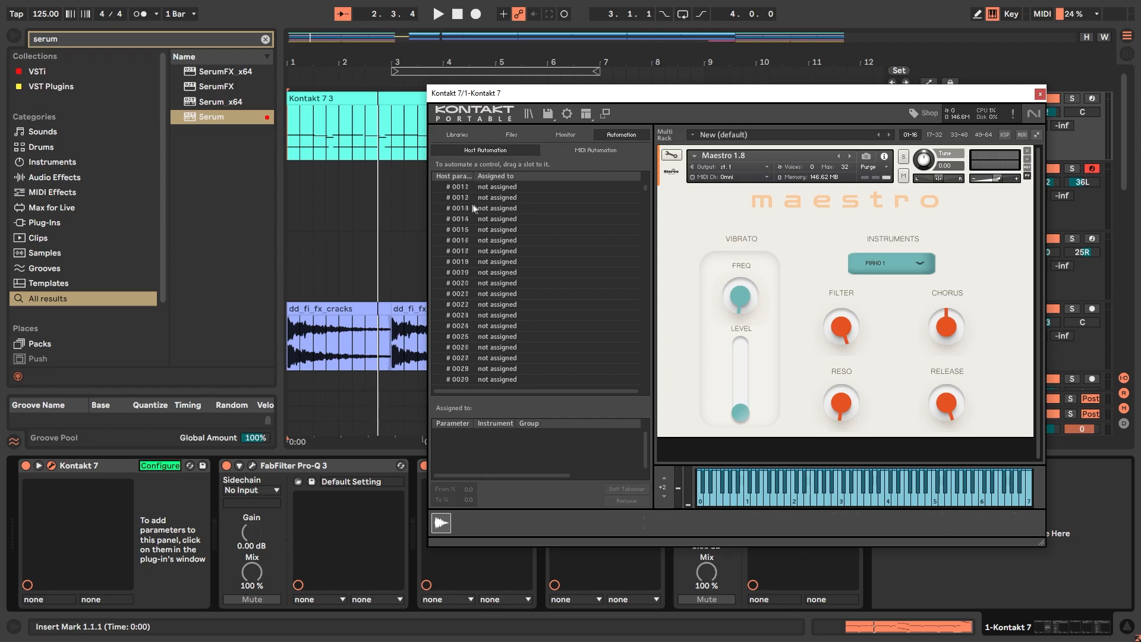
{"action": "scroll", "coordinate": [478, 202], "scroll_direction": "up", "scroll_amount": 2}
{"action": "left_click", "coordinate": [464, 188]}
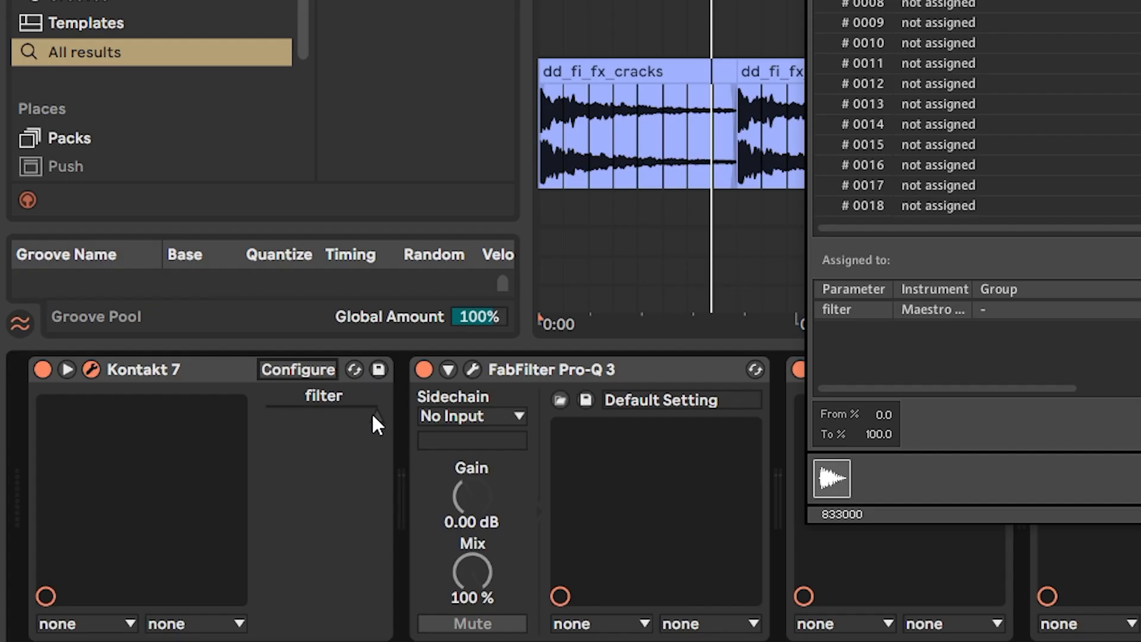
{"action": "left_click_drag", "start_coordinate": [374, 414], "coordinate": [278, 416]}
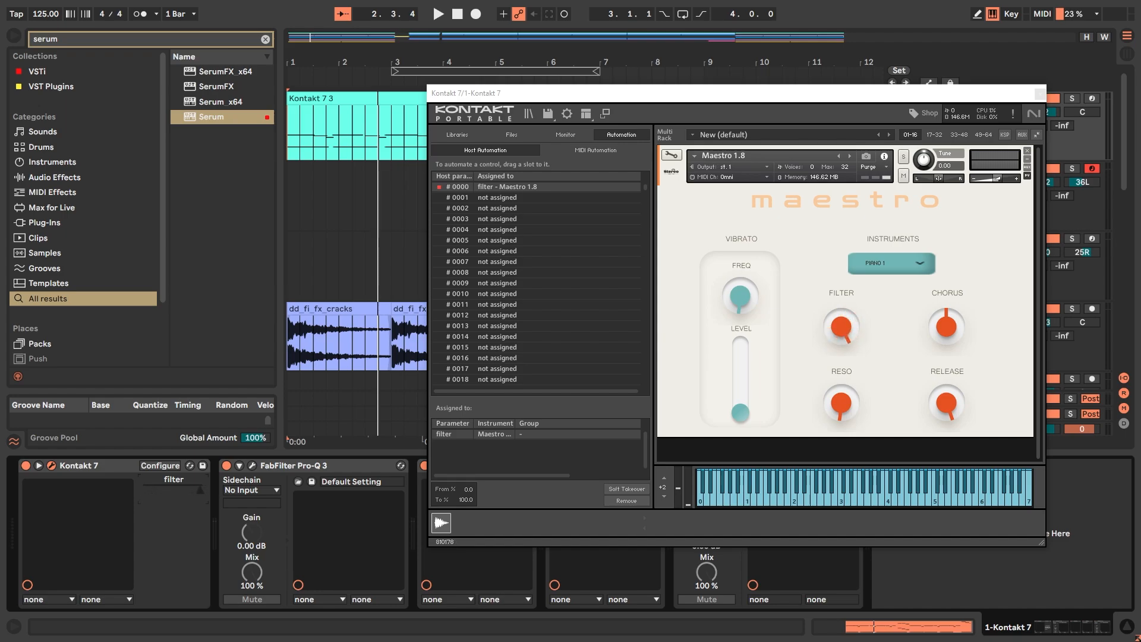
{"action": "left_click", "coordinate": [1041, 94]}
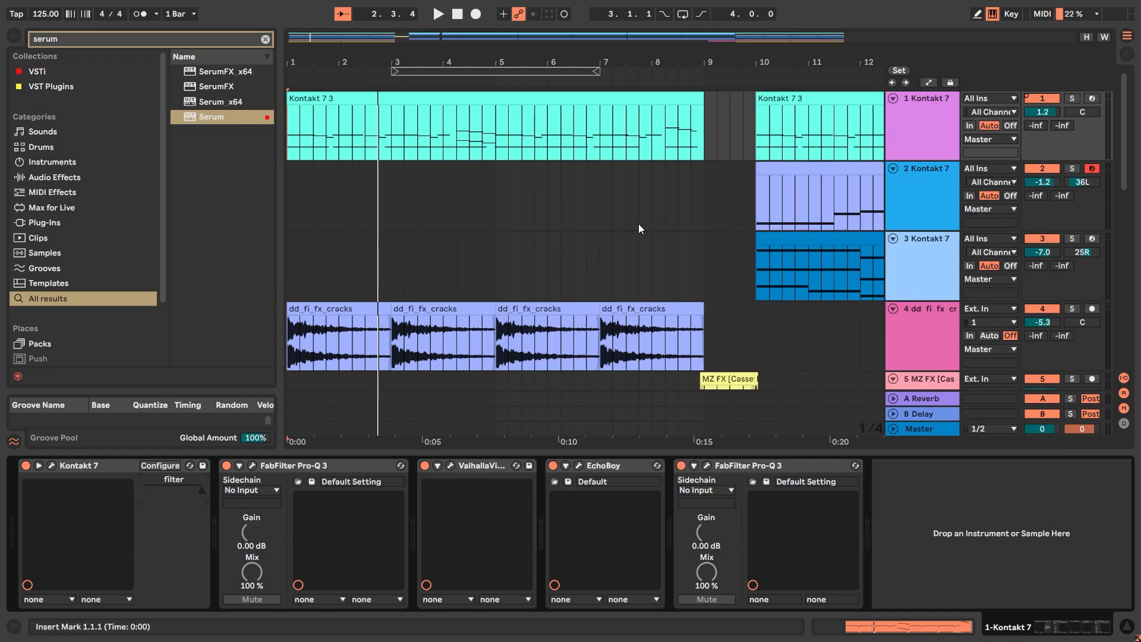
Return the insert marker to 1.1.1 and show the Kontakt 7 filter parameter's automation on the first track.
{"action": "left_click", "coordinate": [290, 135]}
{"action": "right_click", "coordinate": [202, 490]}
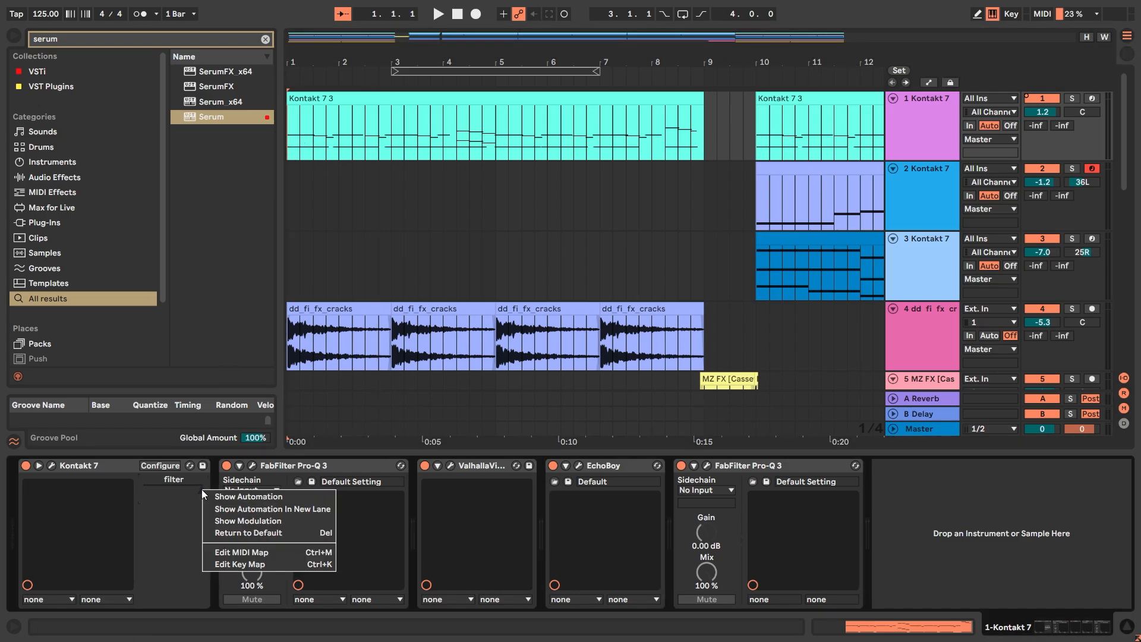
{"action": "left_click", "coordinate": [214, 498]}
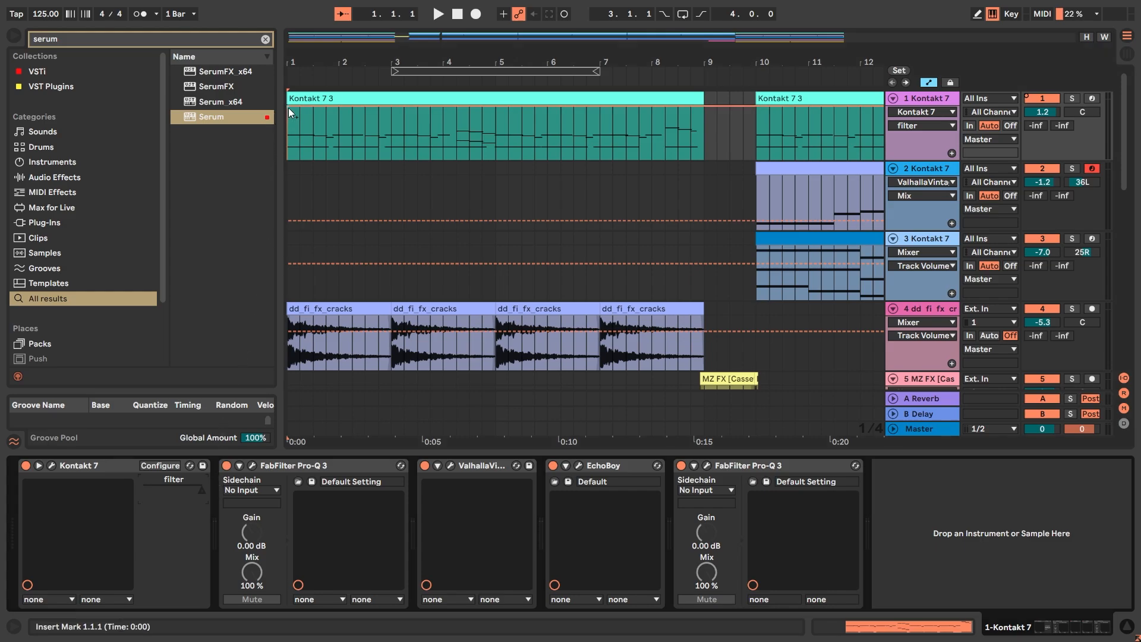
Try lowering the filter automation line on the first track's piano clip and play the result.
{"action": "left_click_drag", "start_coordinate": [288, 108], "coordinate": [288, 156]}
{"action": "mouse_move", "coordinate": [121, 261]}
{"action": "left_mouse_down"}
{"action": "mouse_move", "coordinate": [120, 194]}
{"action": "mouse_move", "coordinate": [121, 255]}
{"action": "left_mouse_up"}
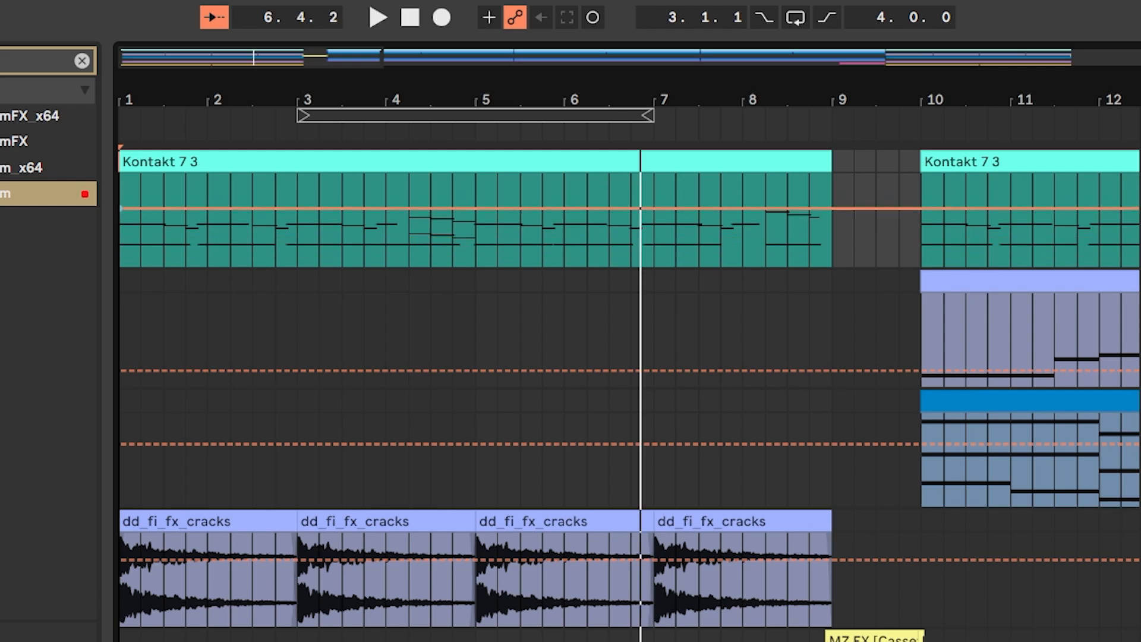
{"action": "left_click_drag", "start_coordinate": [121, 208], "coordinate": [120, 265]}
{"action": "key", "text": "space"}
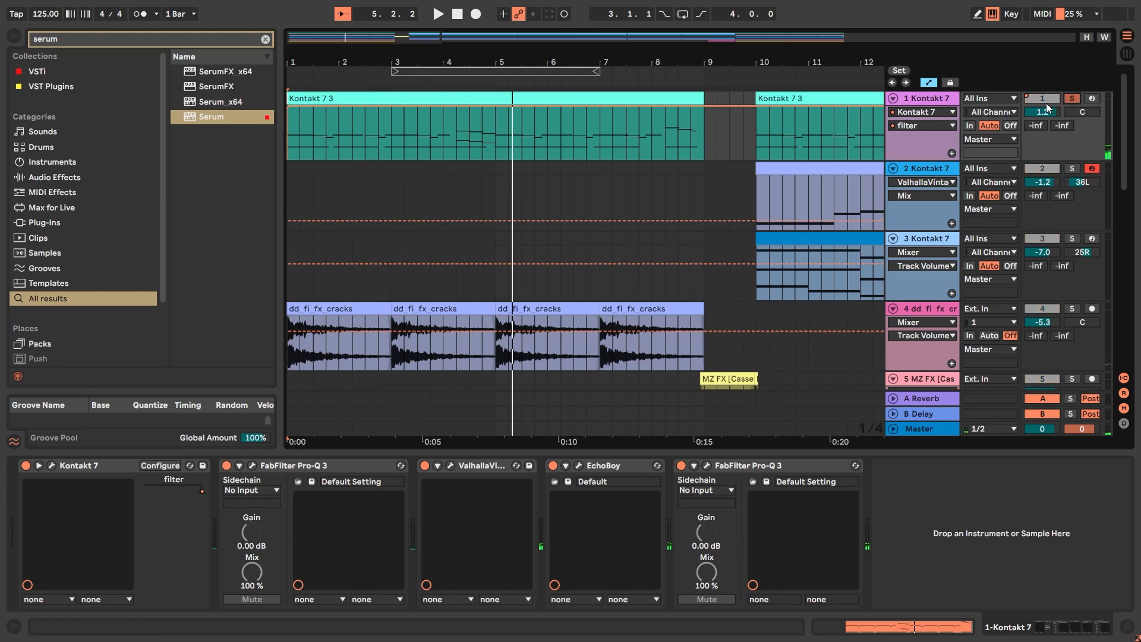
Lower the dd_fi_fx_cracks track to -9.5 dB and make the first track's filter automation ramp up from bar 1 to bar 9.
{"action": "scroll", "coordinate": [612, 291], "scroll_direction": "down", "scroll_amount": 1}
{"action": "left_click_drag", "start_coordinate": [1042, 274], "coordinate": [1042, 284]}
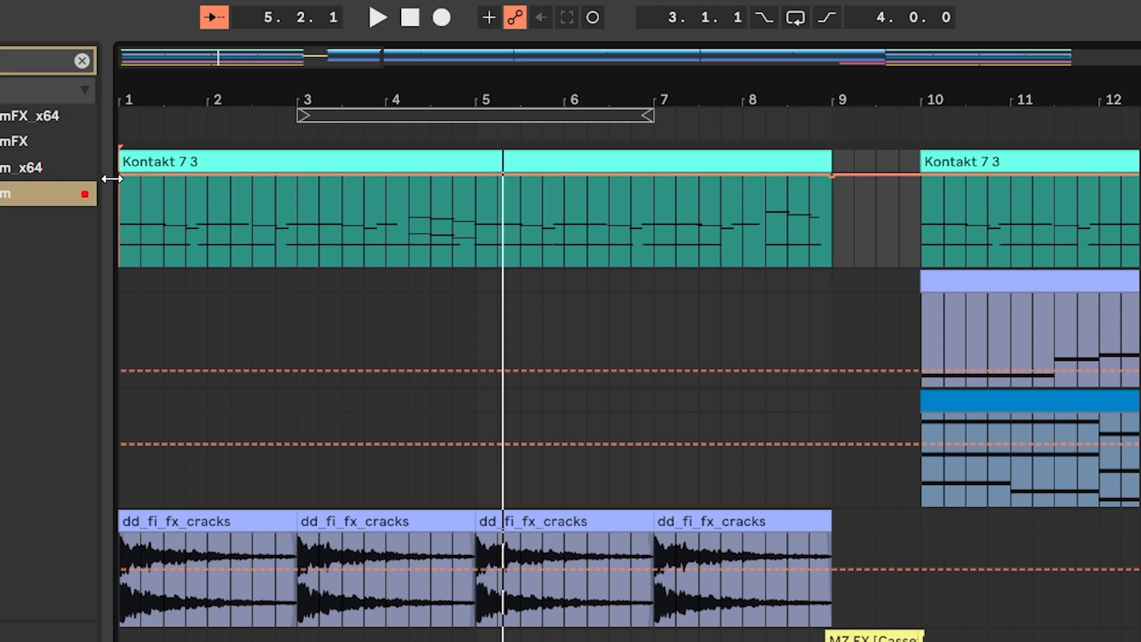
{"action": "left_click_drag", "start_coordinate": [121, 179], "coordinate": [121, 227]}
{"action": "key", "text": "space"}
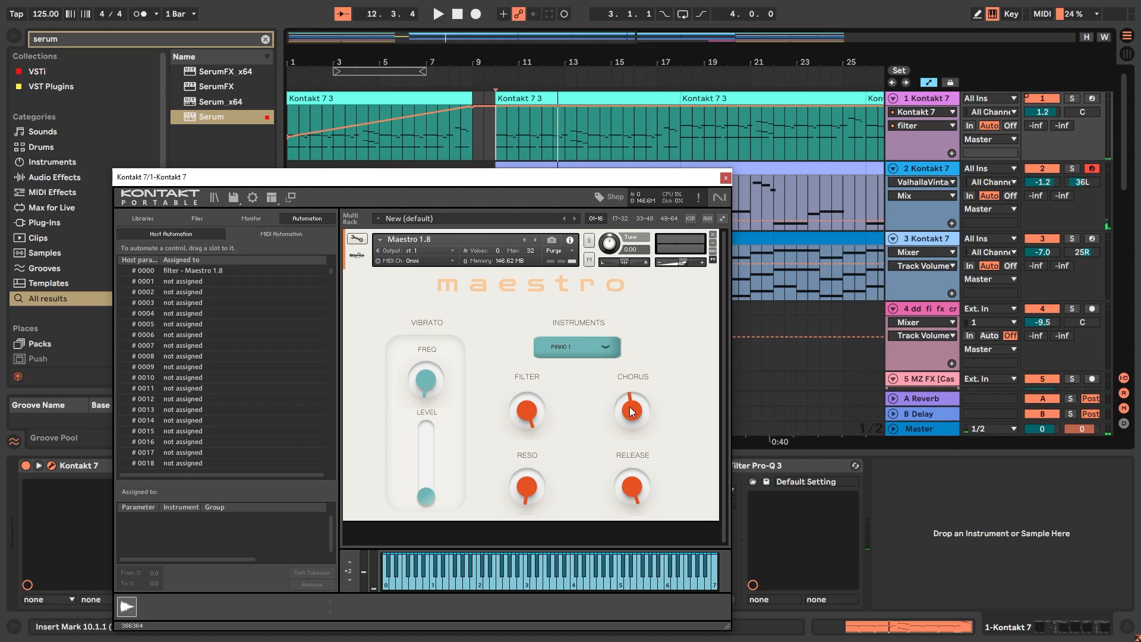
Audition different amounts of Maestro's Chorus on the piano during playback, settling at about 79%, and stop playback.
{"action": "left_click_drag", "start_coordinate": [631, 410], "coordinate": [631, 462]}
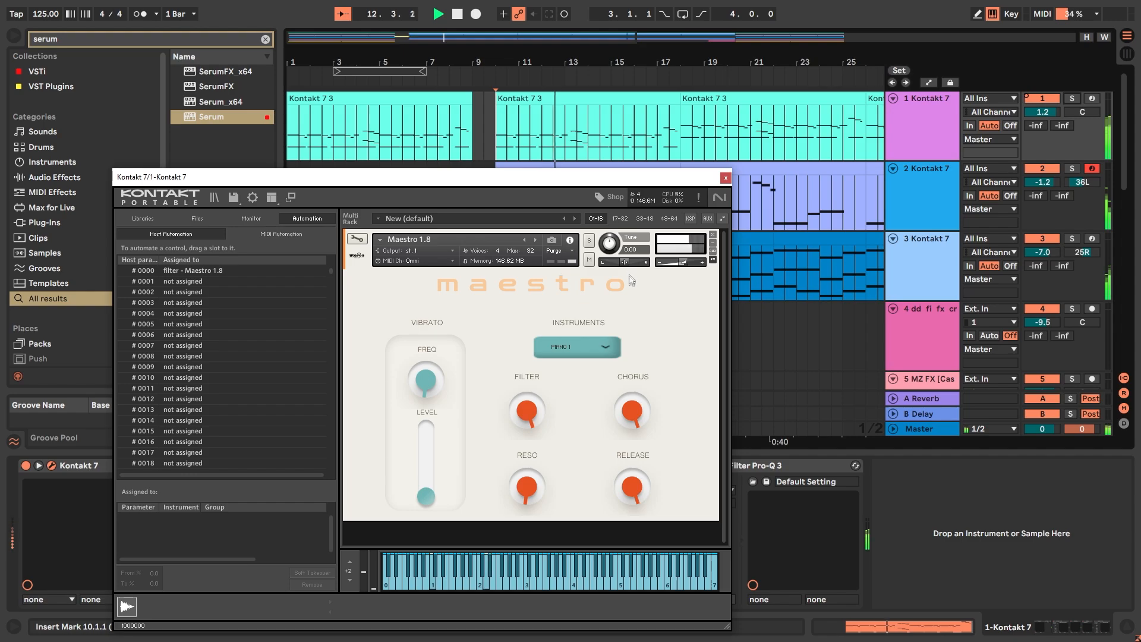
{"action": "left_click_drag", "start_coordinate": [634, 407], "coordinate": [630, 434]}
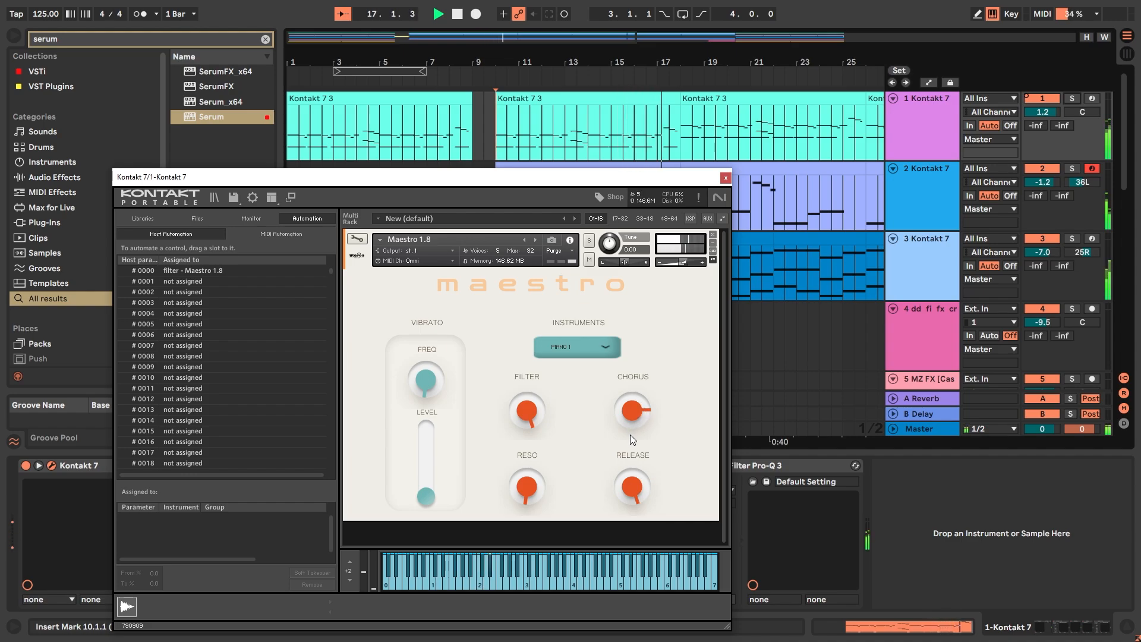
{"action": "key", "text": "space"}
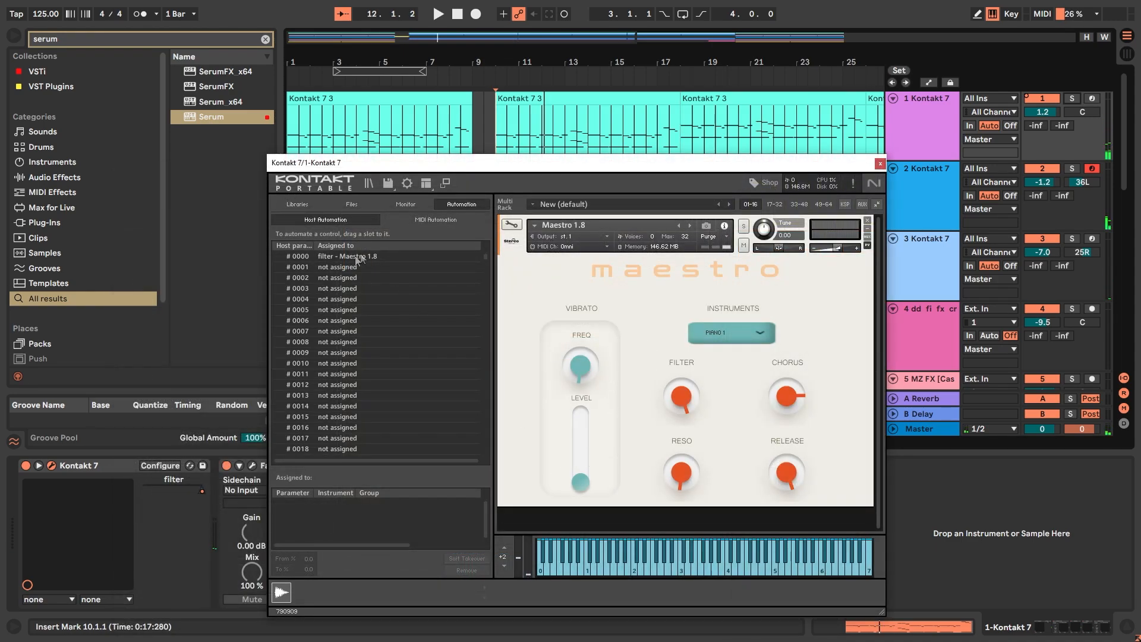
{"action": "left_click_drag", "start_coordinate": [332, 270], "coordinate": [353, 218]}
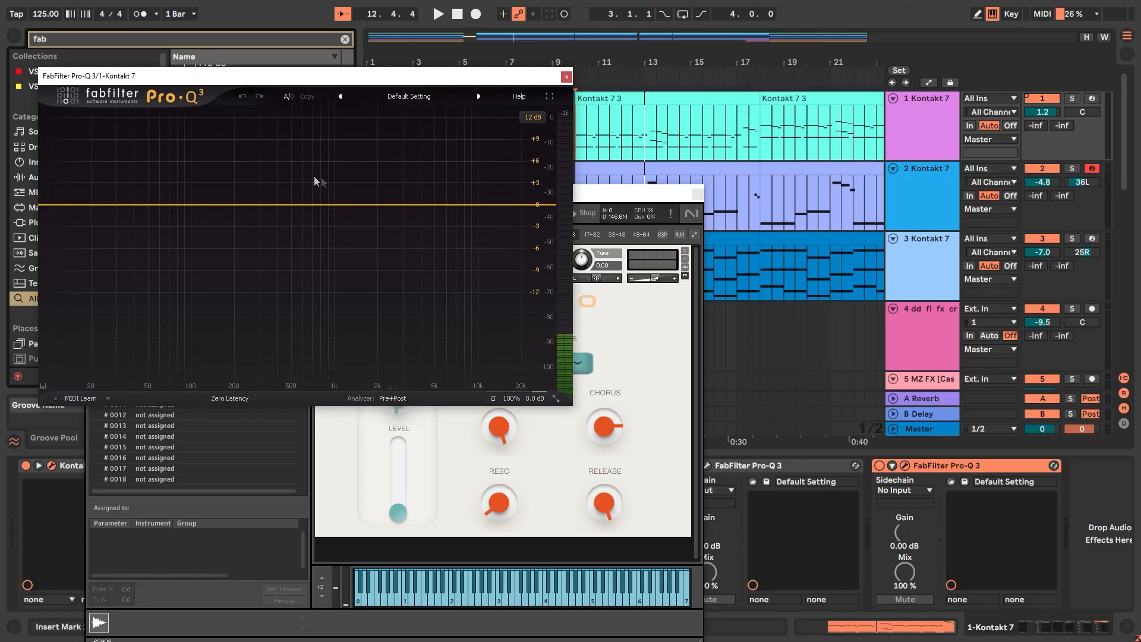
Add a Bell band in Pro-Q 3, sweep its boost from about 600 Hz into the highs, and bring it back near 0 dB.
{"action": "left_click_drag", "start_coordinate": [256, 204], "coordinate": [302, 165]}
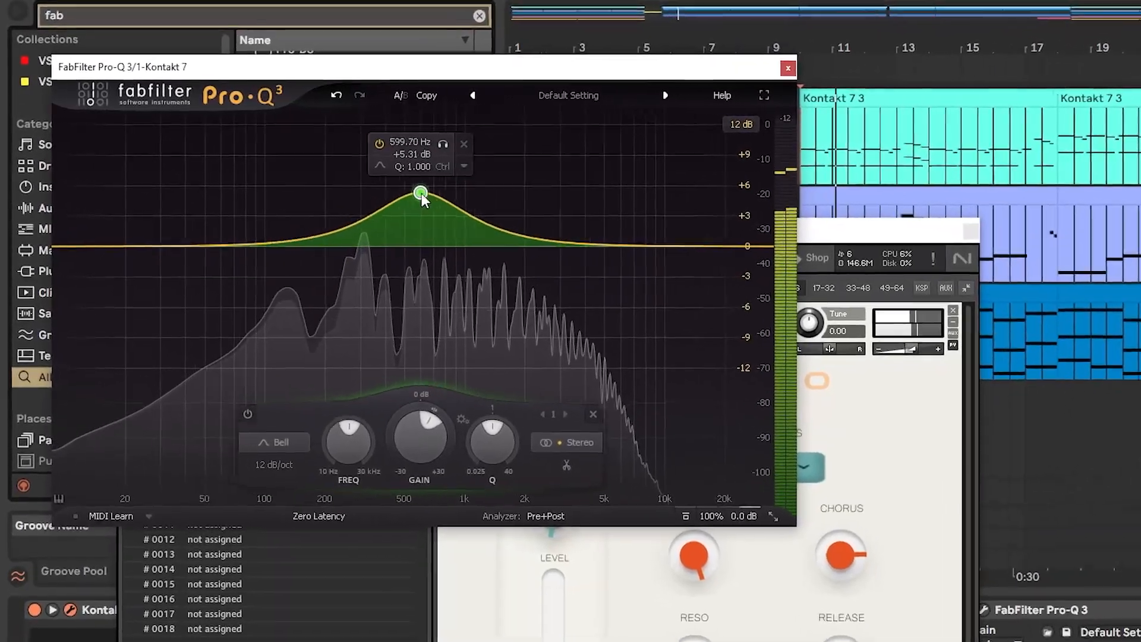
{"action": "left_click_drag", "start_coordinate": [421, 197], "coordinate": [550, 189]}
{"action": "left_click_drag", "start_coordinate": [649, 204], "coordinate": [788, 169]}
{"action": "left_click_drag", "start_coordinate": [789, 176], "coordinate": [750, 278]}
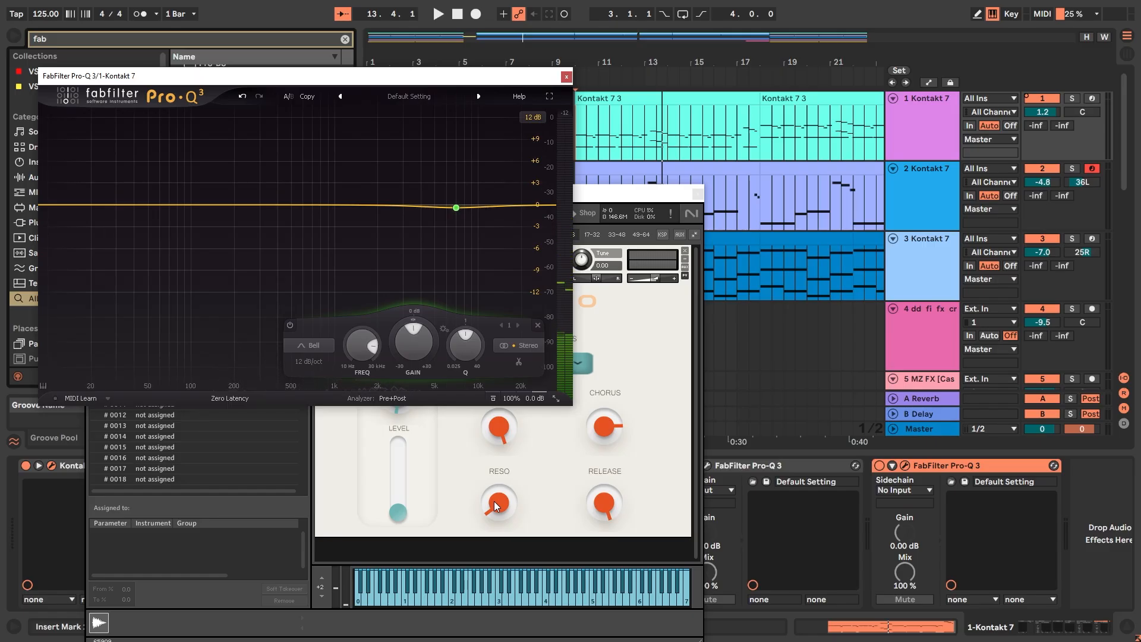
Place the Kontakt window beside Pro-Q 3, raise Maestro's Reso during playback, and boost the high Bell band for comparison.
{"action": "left_click", "coordinate": [528, 472]}
{"action": "left_click_drag", "start_coordinate": [381, 220], "coordinate": [916, 145]}
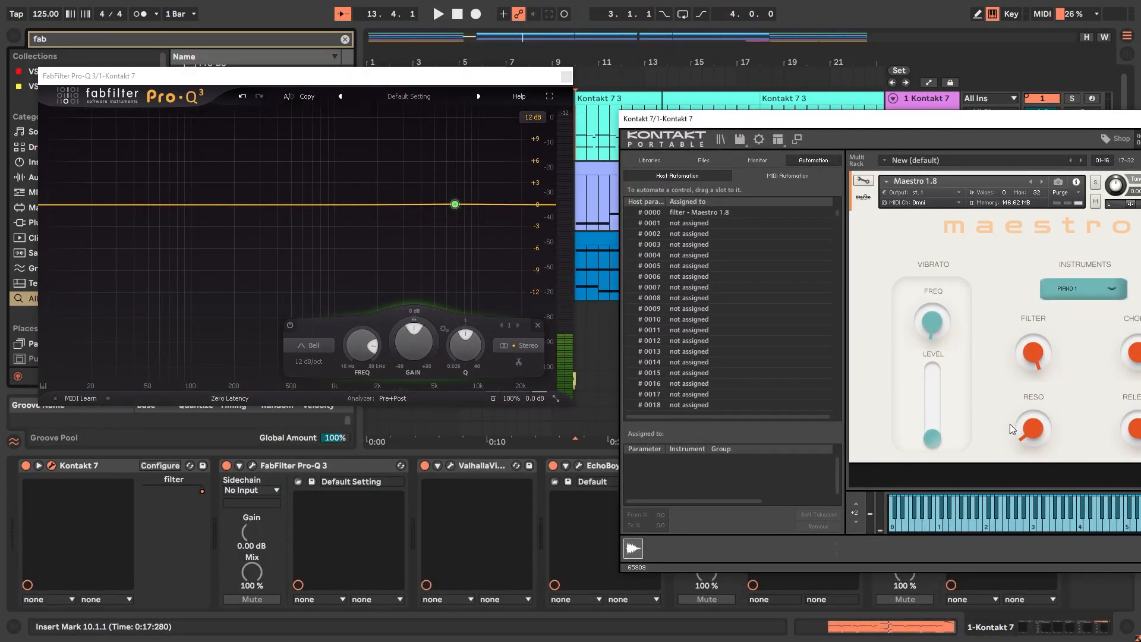
{"action": "key", "text": "space"}
{"action": "left_click_drag", "start_coordinate": [1029, 436], "coordinate": [1032, 333]}
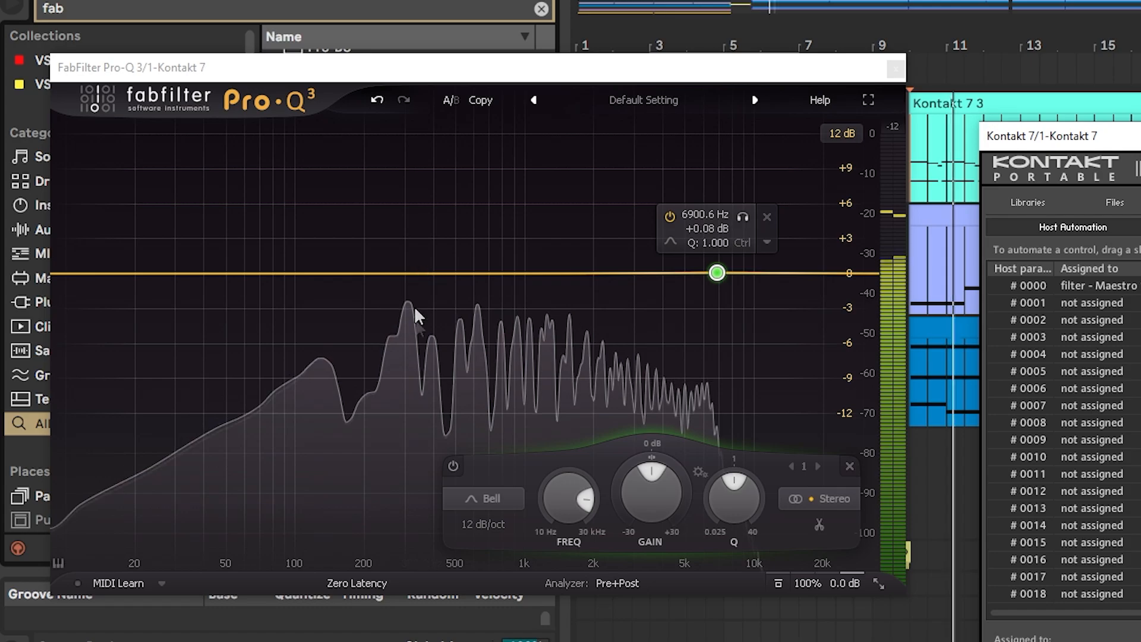
{"action": "left_click_drag", "start_coordinate": [717, 273], "coordinate": [665, 216]}
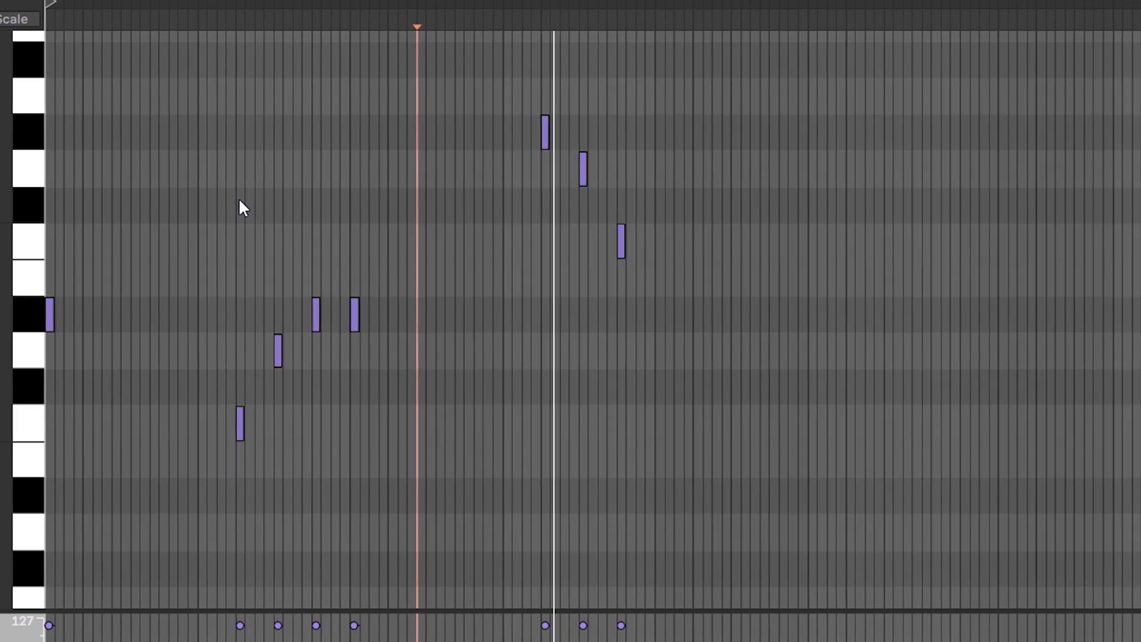
Examine the bass clip's notes on the second Kontakt 7 track and select its first note, D#4.
{"action": "scroll", "coordinate": [384, 156], "scroll_direction": "up", "scroll_amount": 2}
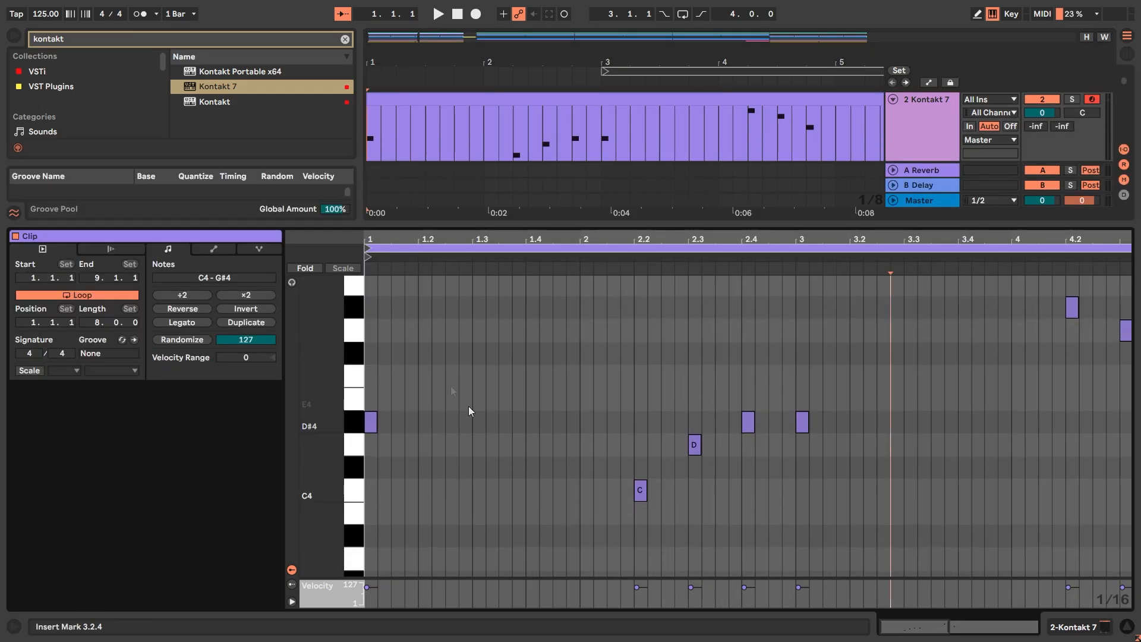
{"action": "scroll", "coordinate": [467, 406], "scroll_direction": "down", "scroll_amount": 1}
{"action": "mouse_move", "coordinate": [382, 398]}
{"action": "left_mouse_down"}
{"action": "mouse_move", "coordinate": [581, 398]}
{"action": "mouse_move", "coordinate": [381, 397]}
{"action": "left_mouse_up"}
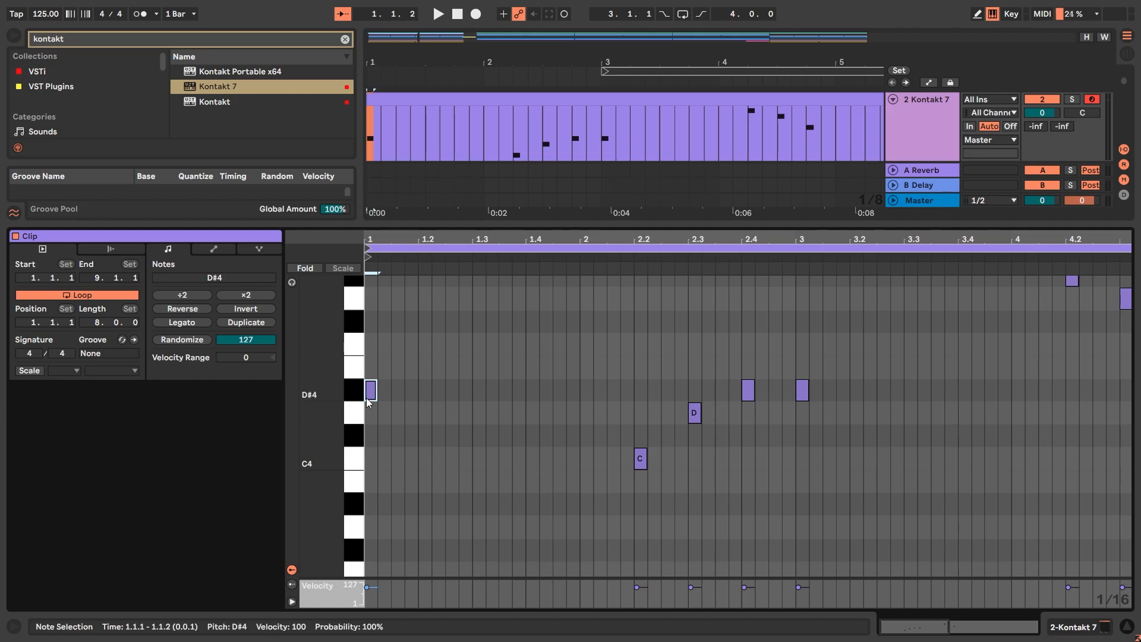
{"action": "scroll", "coordinate": [366, 398], "scroll_direction": "up", "scroll_amount": 2}
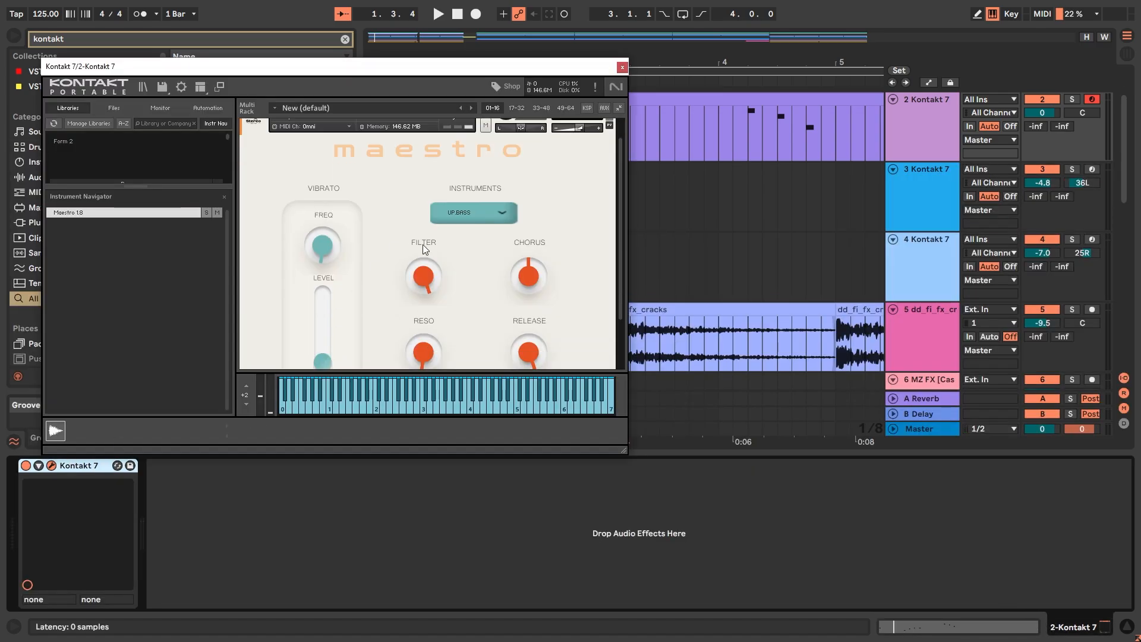
Lower Maestro's Release to about 14% for the UP.BASS sound while auditioning it, and close the instrument window.
{"action": "scroll", "coordinate": [423, 245], "scroll_direction": "down", "scroll_amount": 2}
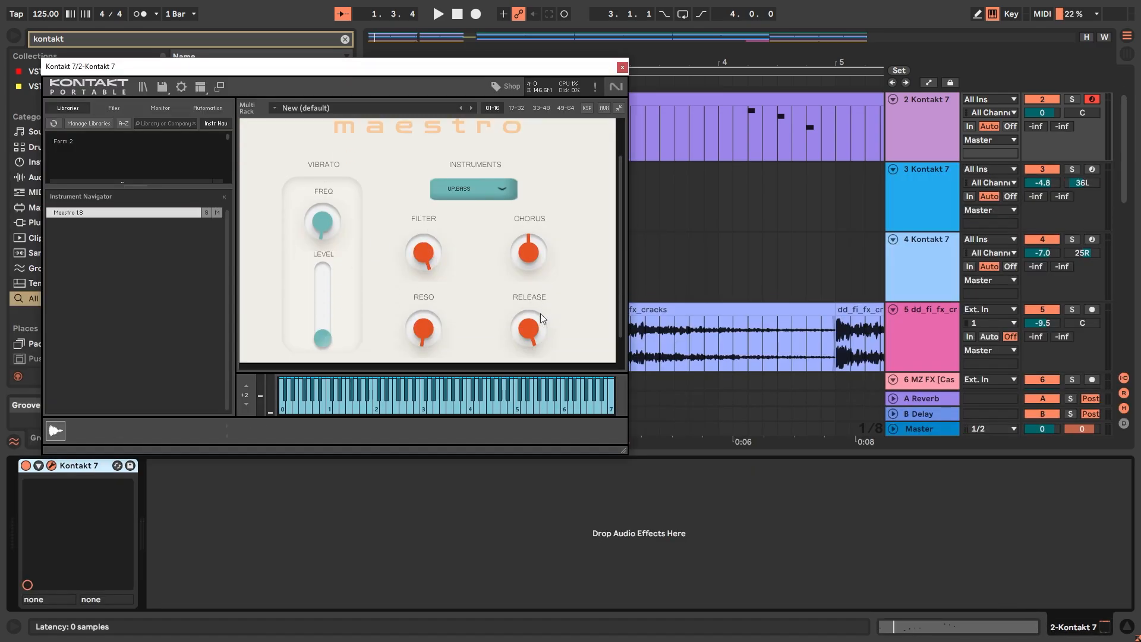
{"action": "key", "text": "space"}
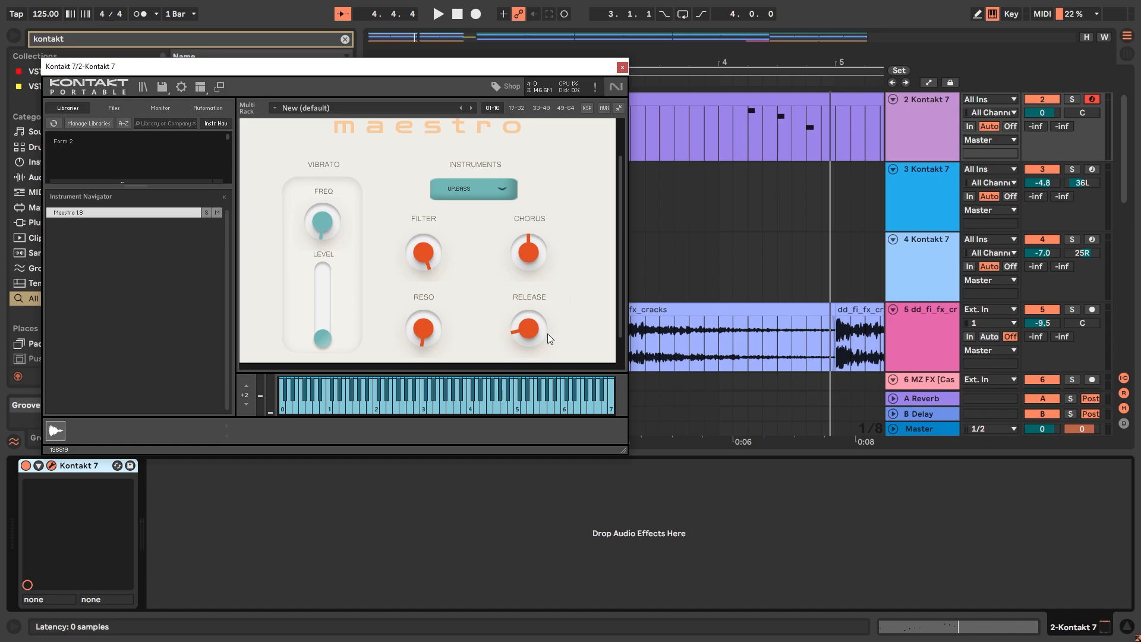
{"action": "left_click", "coordinate": [622, 67]}
Transpose all notes of the bass clip down two octaves.
{"action": "double_click", "coordinate": [615, 100]}
{"action": "key", "text": "ctrl+a"}
{"action": "key", "text": "shift+Down"}
{"action": "key", "text": "shift+Down"}
Solo the bass track, play its clip, switch to the track's devices, and stop playback.
{"action": "left_click", "coordinate": [1073, 99]}
{"action": "key", "text": "space"}
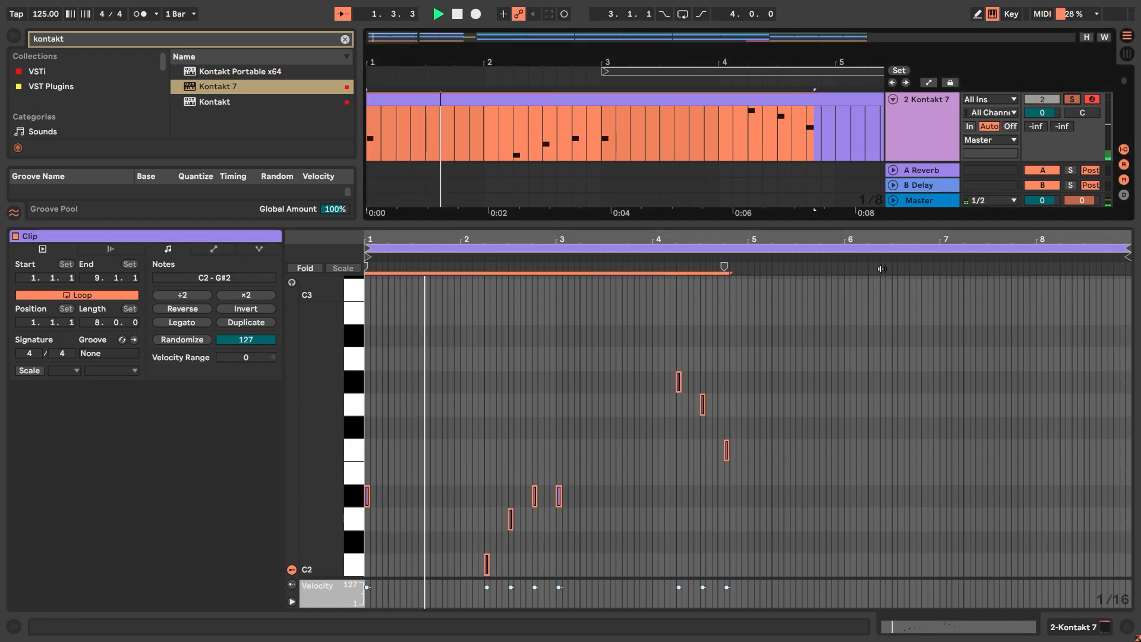
{"action": "left_click", "coordinate": [1099, 629]}
{"action": "key", "text": "space"}
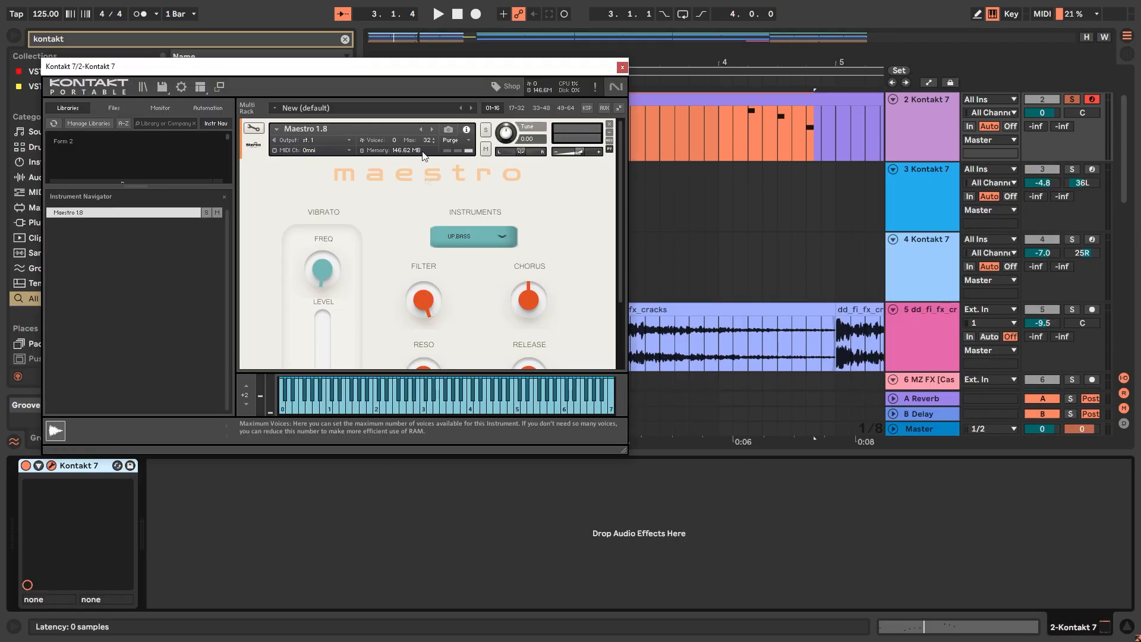
Audition the UP.BASS sound with Maestro's Release at 70%, stop playback, and close the instrument window.
{"action": "scroll", "coordinate": [545, 331], "scroll_direction": "down", "scroll_amount": 1}
{"action": "key", "text": "space"}
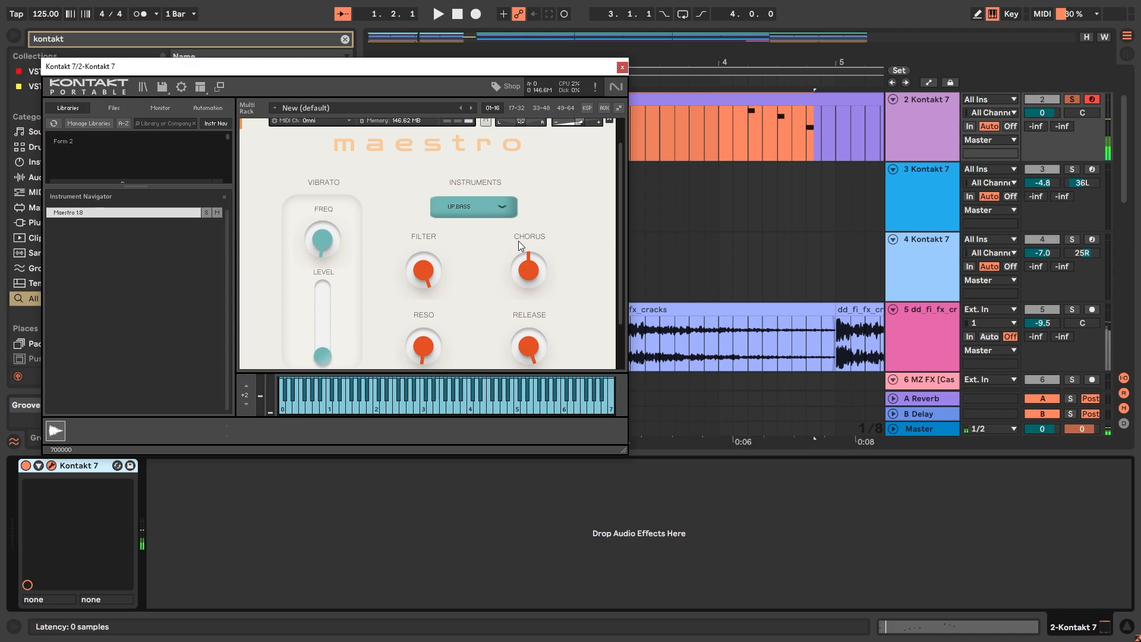
{"action": "key", "text": "space"}
{"action": "left_click", "coordinate": [623, 67]}
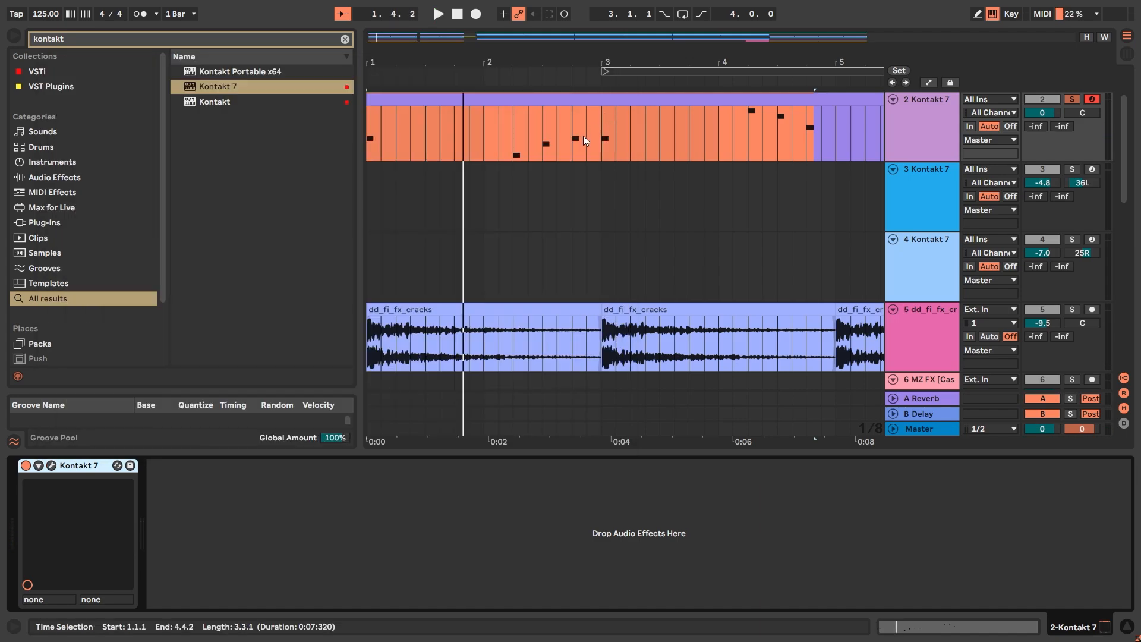
Duplicate the 2 Kontakt 7 bass track with its clip and bring the Maestro instrument's lower controls into view.
{"action": "scroll", "coordinate": [505, 166], "scroll_direction": "down", "scroll_amount": 1}
{"action": "scroll", "coordinate": [451, 184], "scroll_direction": "up", "scroll_amount": 2}
{"action": "left_click", "coordinate": [943, 146]}
{"action": "right_click", "coordinate": [900, 161]}
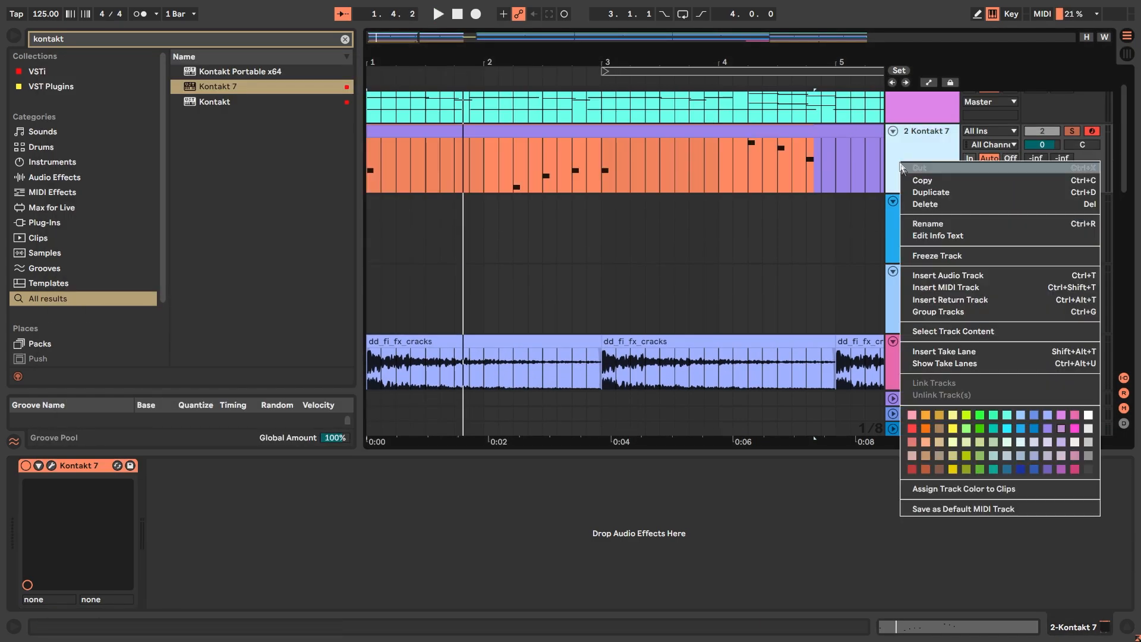
{"action": "left_click", "coordinate": [930, 193]}
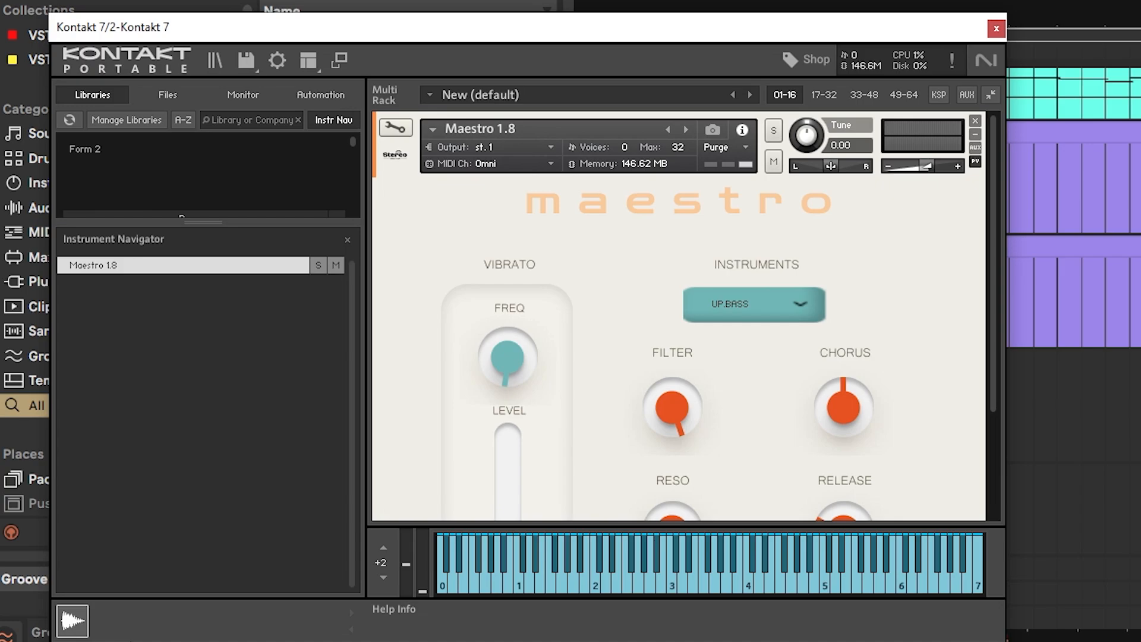
{"action": "scroll", "coordinate": [874, 476], "scroll_direction": "down", "scroll_amount": 1}
{"action": "scroll", "coordinate": [923, 364], "scroll_direction": "down", "scroll_amount": 2}
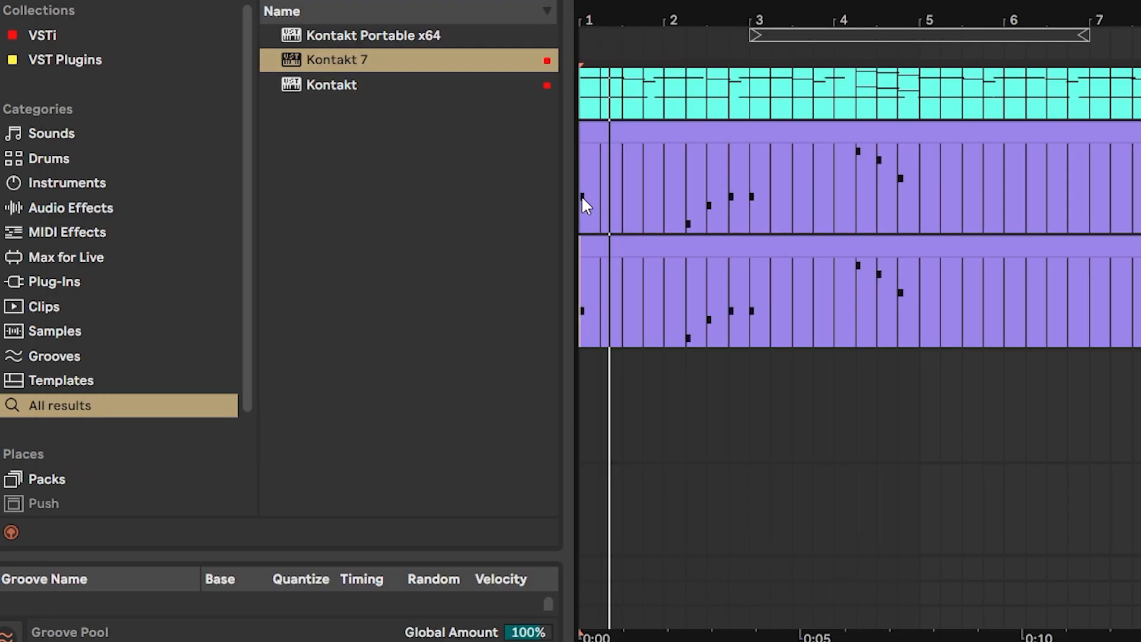
Freeze and flatten both Kontakt 7 bass tracks to audio.
{"action": "left_click", "coordinate": [581, 195]}
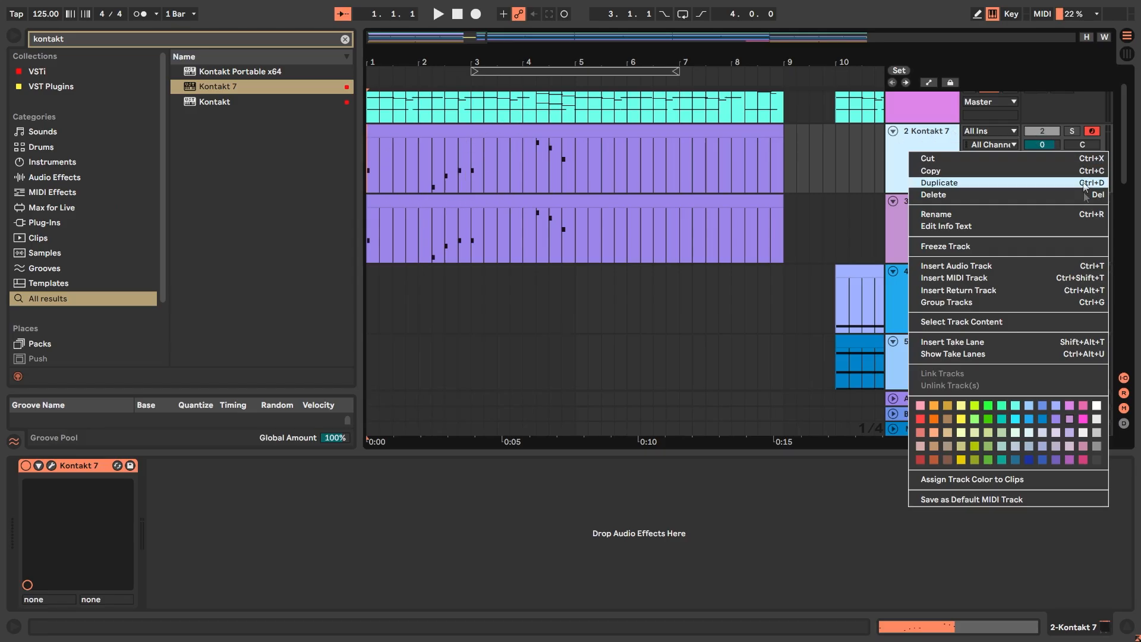
{"action": "left_click", "coordinate": [922, 246]}
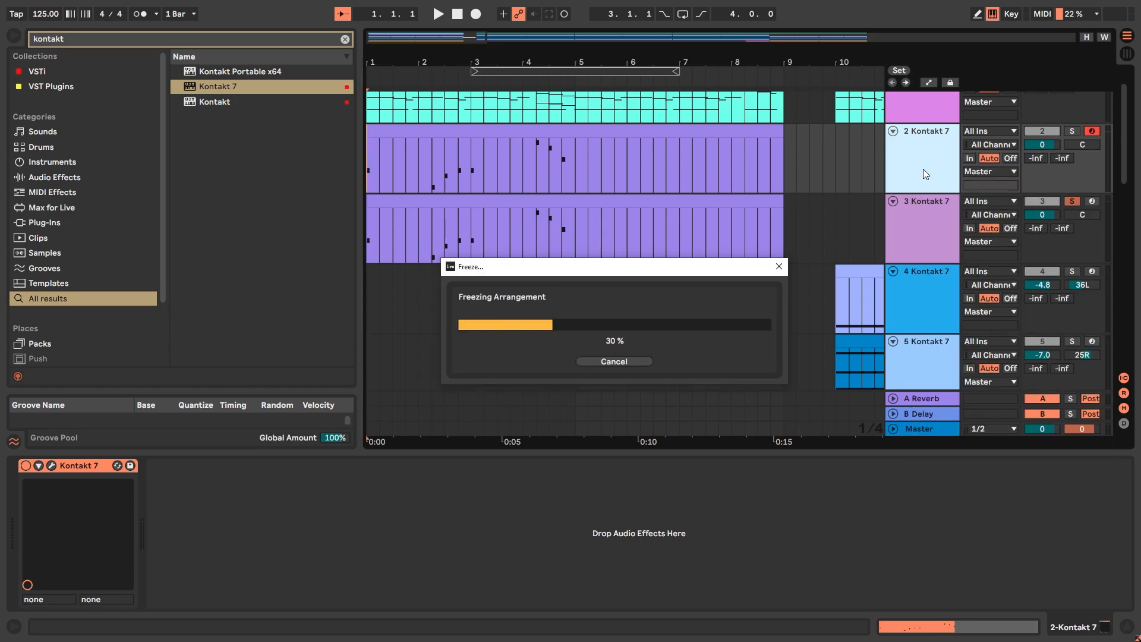
{"action": "right_click", "coordinate": [938, 223]}
{"action": "left_click", "coordinate": [961, 318]}
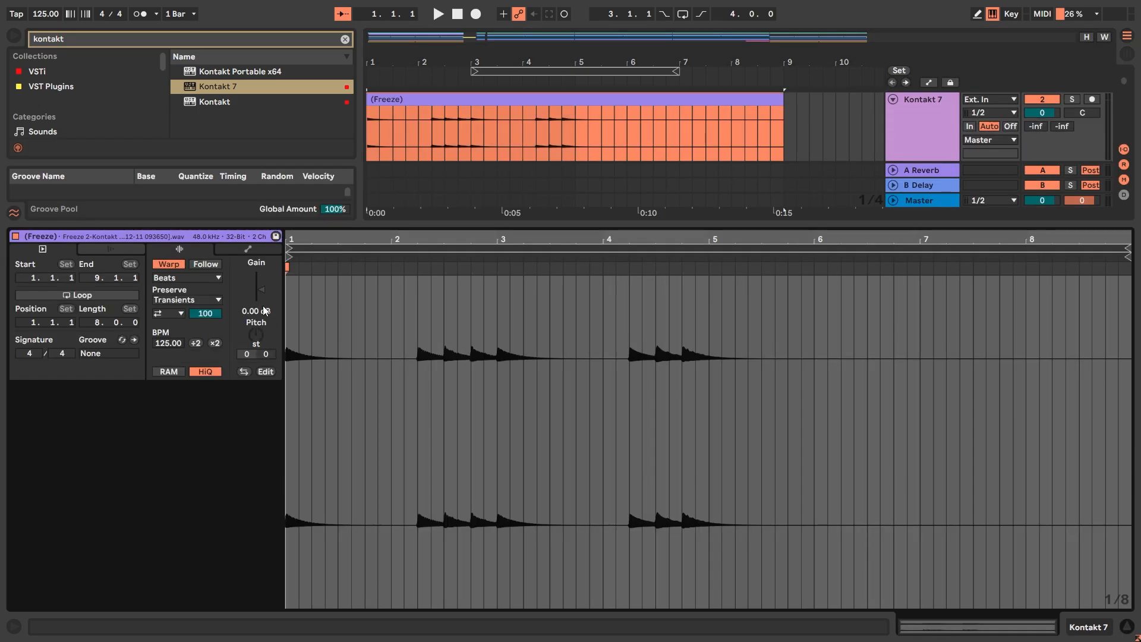
Set the gain of the first flattened bass clip to 11.6 dB and the second to 10.0 dB.
{"action": "left_click_drag", "start_coordinate": [263, 306], "coordinate": [263, 280]}
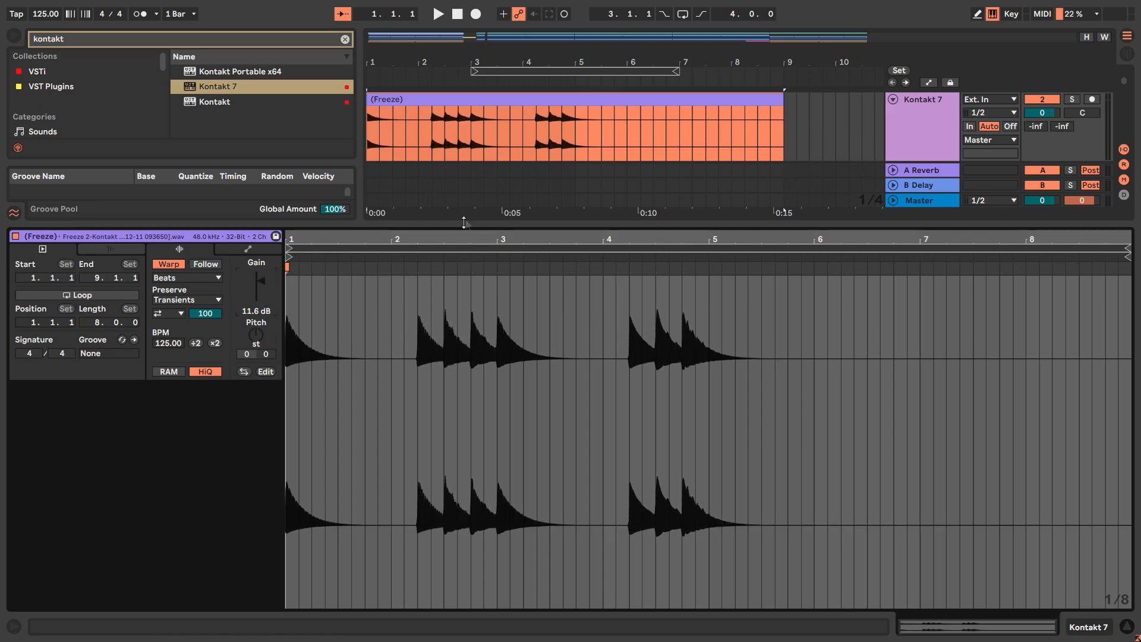
{"action": "left_click", "coordinate": [432, 390]}
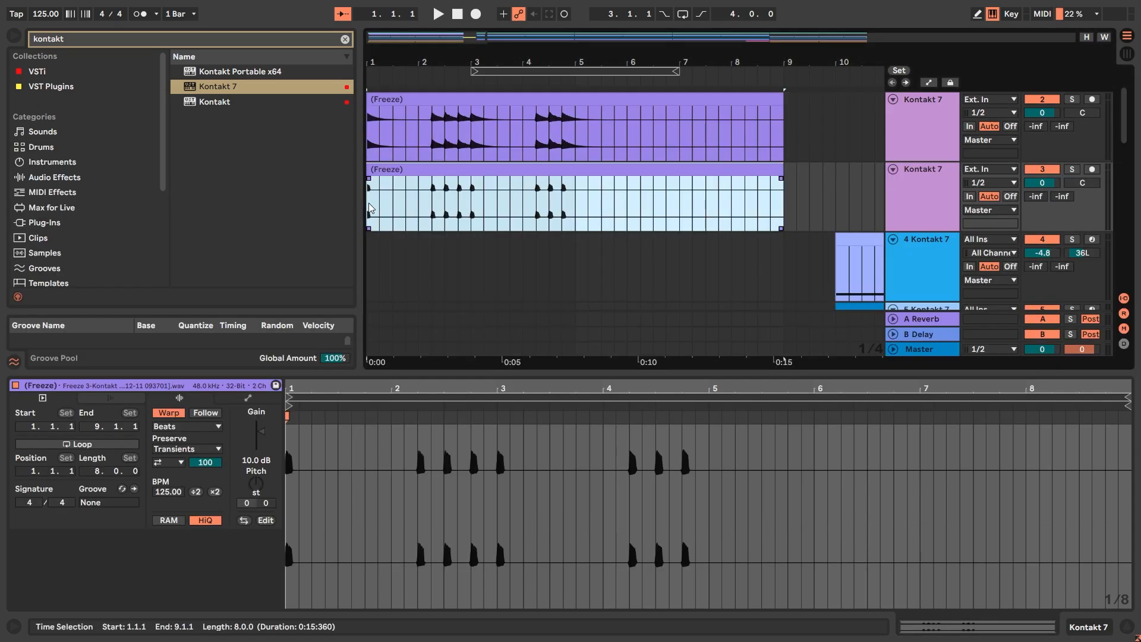
Compare the note tails of the two flattened bass clips by soloing and playing each track from bar 1, and stop playback.
{"action": "scroll", "coordinate": [369, 202], "scroll_direction": "up", "scroll_amount": 5}
{"action": "left_click", "coordinate": [377, 204]}
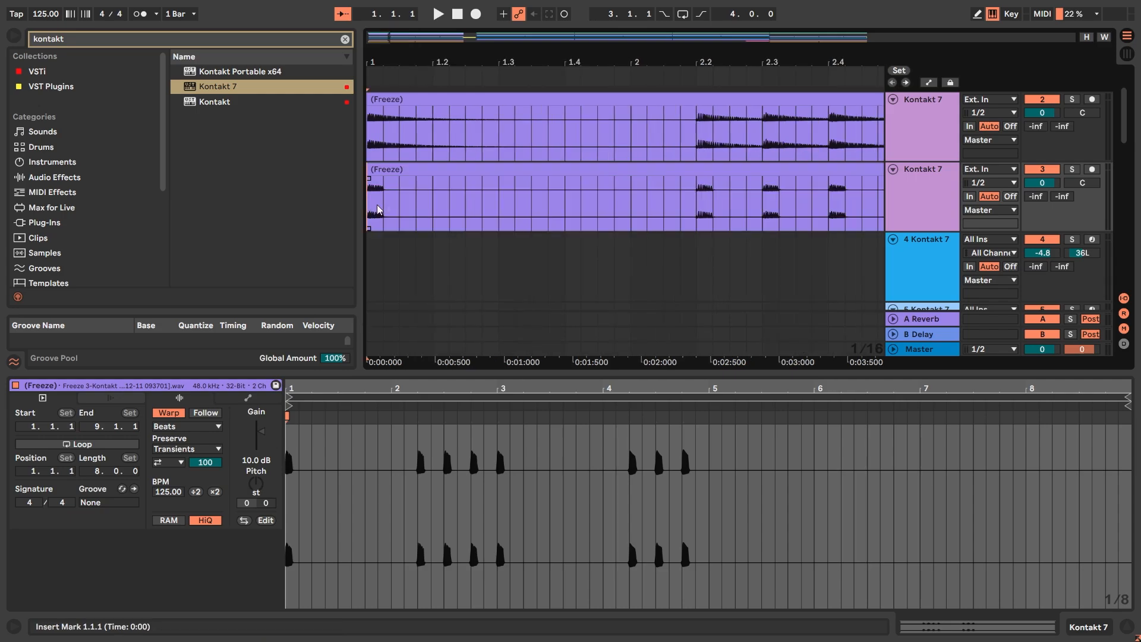
{"action": "key", "text": "space"}
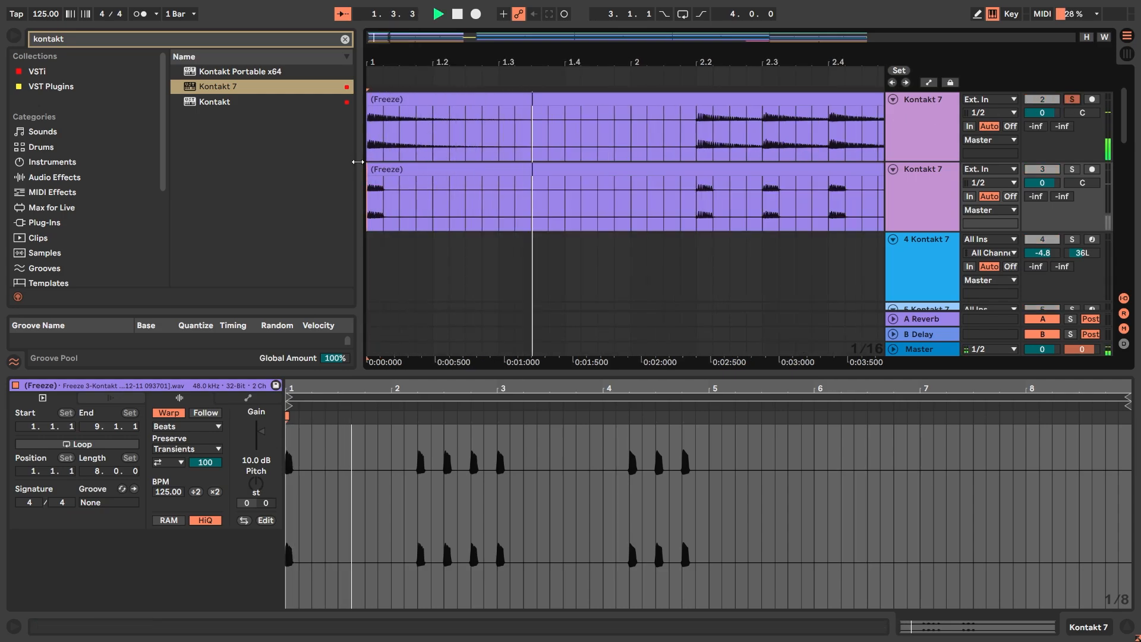
{"action": "left_click_drag", "start_coordinate": [367, 125], "coordinate": [519, 127]}
{"action": "left_click", "coordinate": [368, 179]}
{"action": "left_click", "coordinate": [1076, 171]}
{"action": "key", "text": "space"}
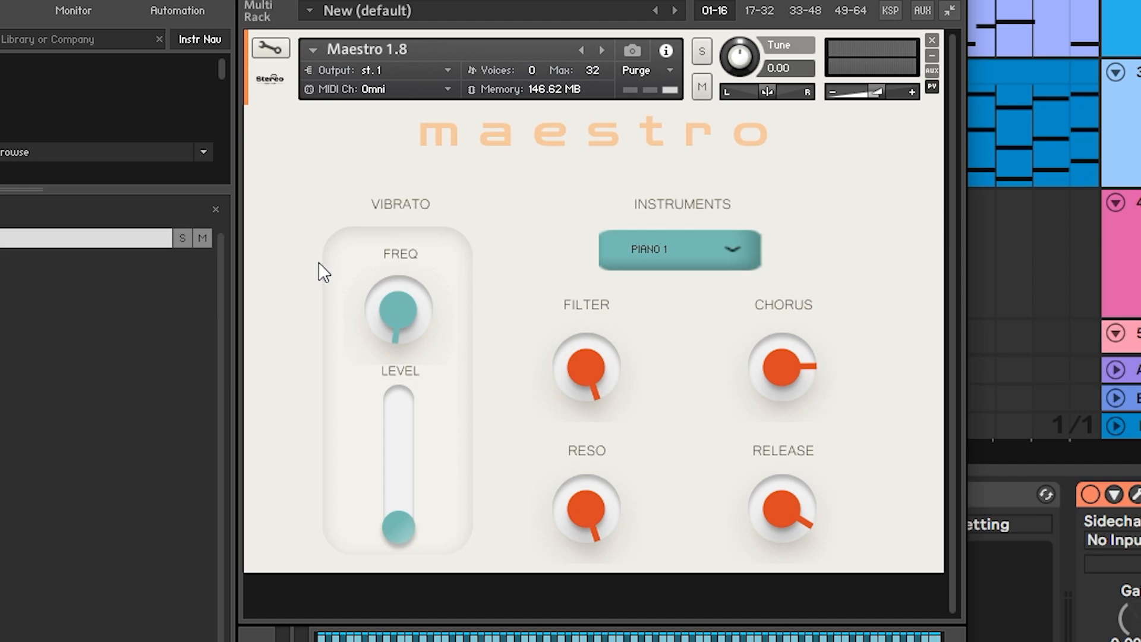
Raise the vibrato level and frequency of Maestro's PIANO 1 during playback, stop playback, and close the instrument window.
{"action": "left_click_drag", "start_coordinate": [399, 528], "coordinate": [393, 423]}
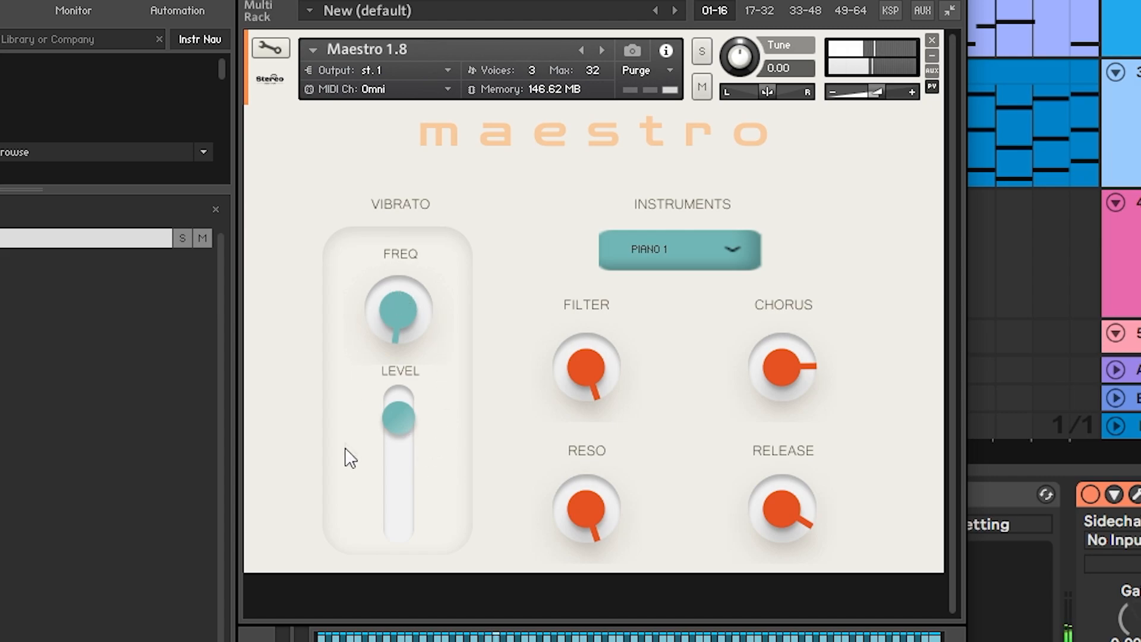
{"action": "mouse_move", "coordinate": [397, 418]}
{"action": "left_mouse_down"}
{"action": "mouse_move", "coordinate": [412, 492]}
{"action": "mouse_move", "coordinate": [405, 427]}
{"action": "left_mouse_up"}
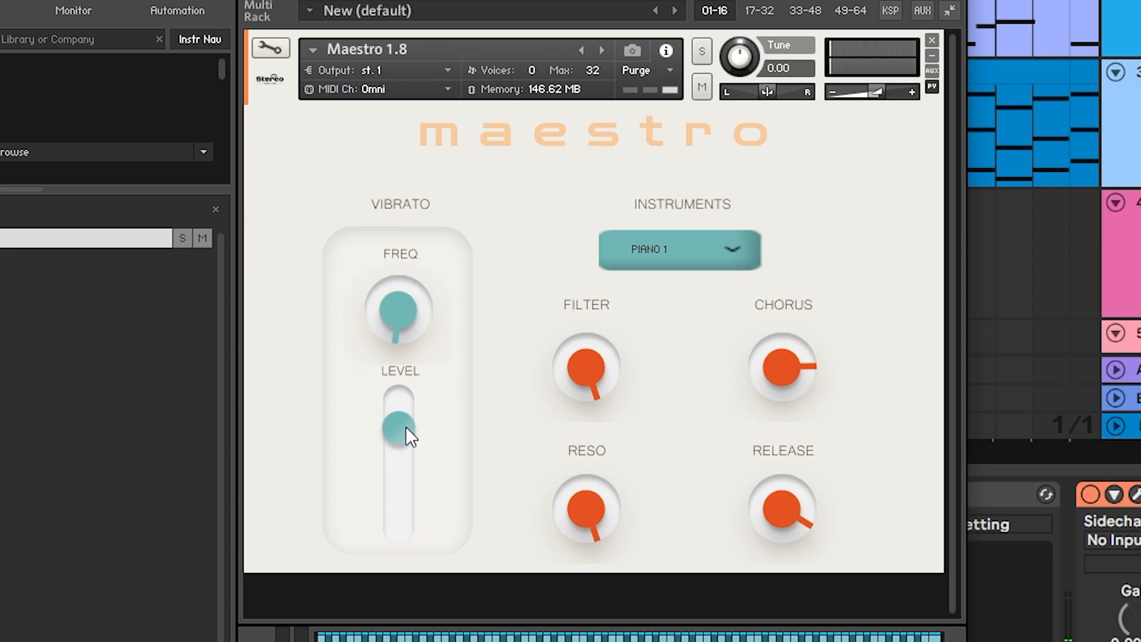
{"action": "left_click_drag", "start_coordinate": [400, 343], "coordinate": [390, 331]}
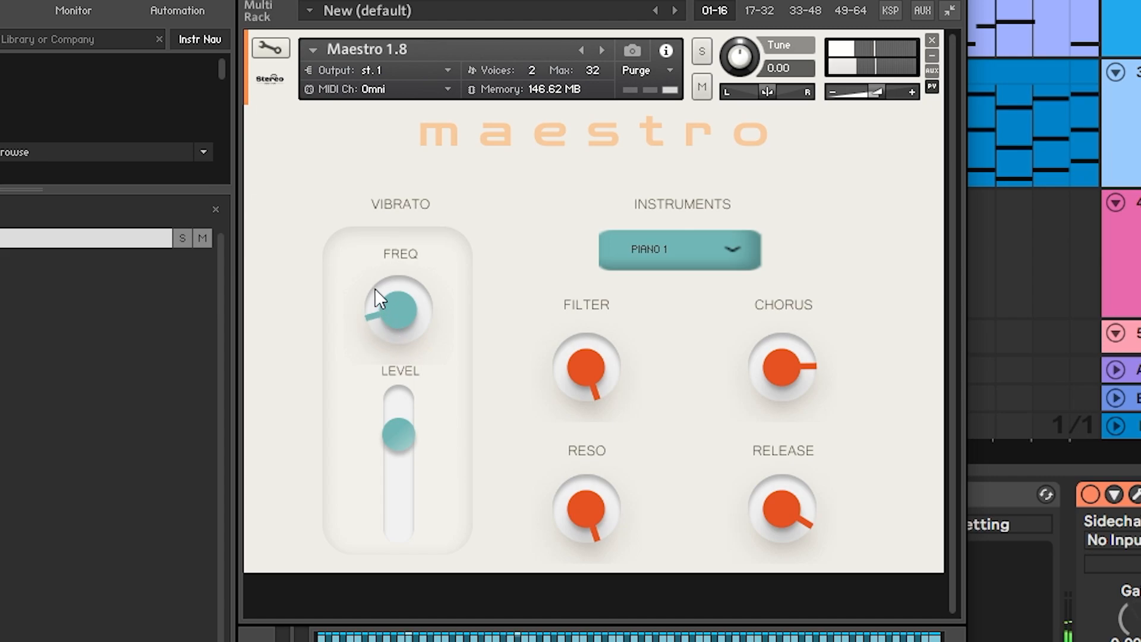
{"action": "left_click_drag", "start_coordinate": [372, 259], "coordinate": [359, 225]}
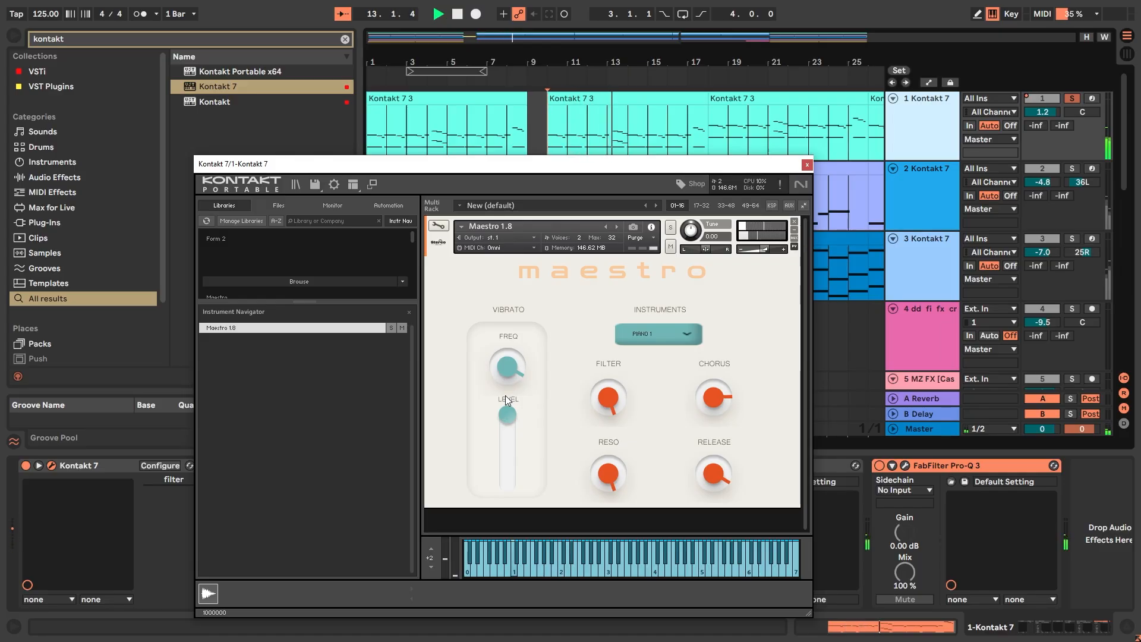
{"action": "key", "text": "space"}
{"action": "left_click", "coordinate": [807, 164]}
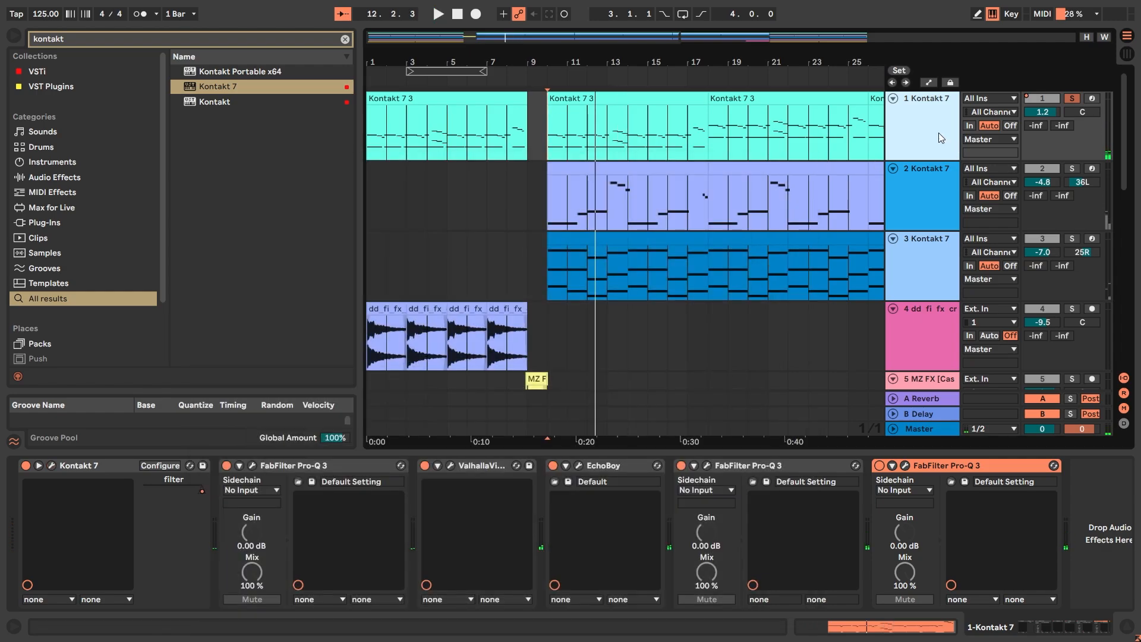
Insert a MIDI track below 1 Kontakt 7, load Kontakt 7 with Maestro on it, and choose the VIOLIN 2 instrument.
{"action": "right_click", "coordinate": [939, 133]}
{"action": "left_click", "coordinate": [979, 262]}
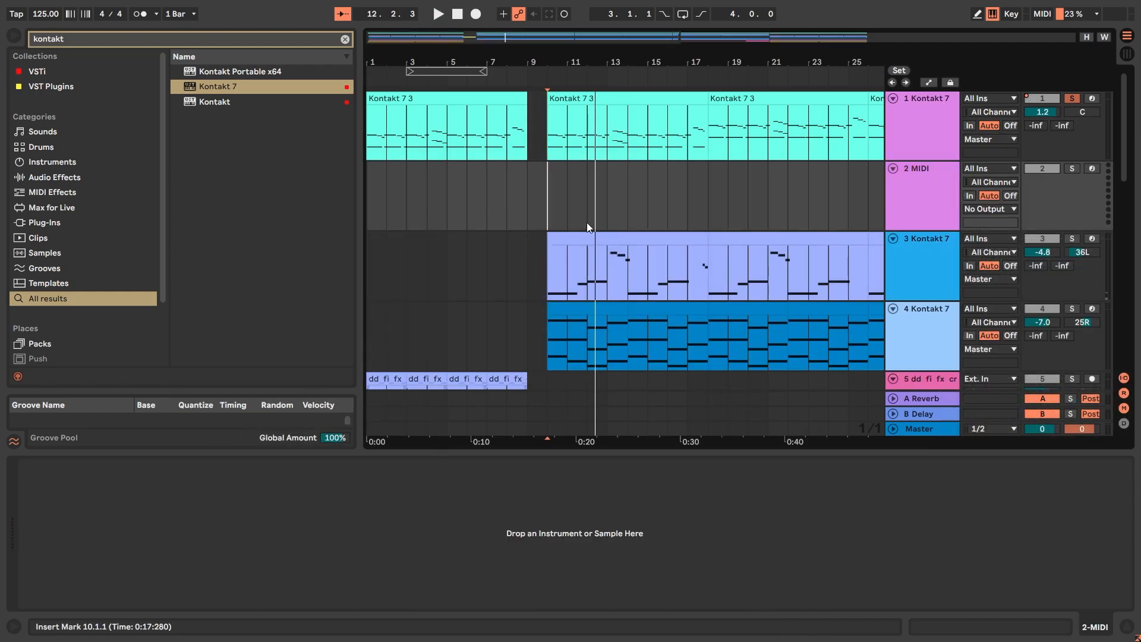
{"action": "key", "text": "ctrl+f"}
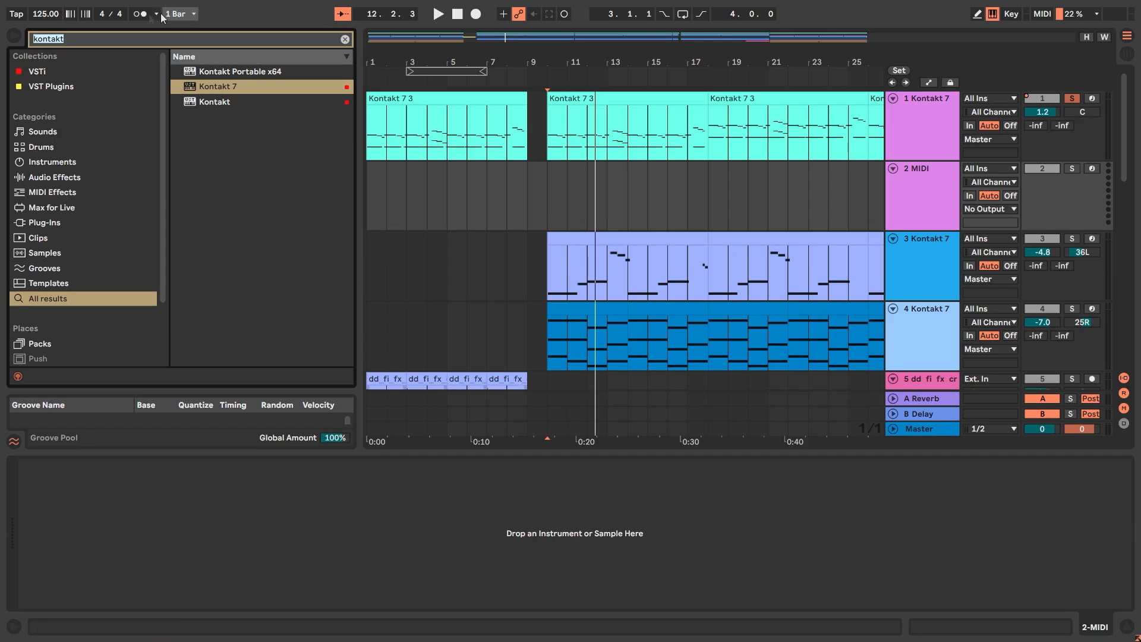
{"action": "key", "text": "Return"}
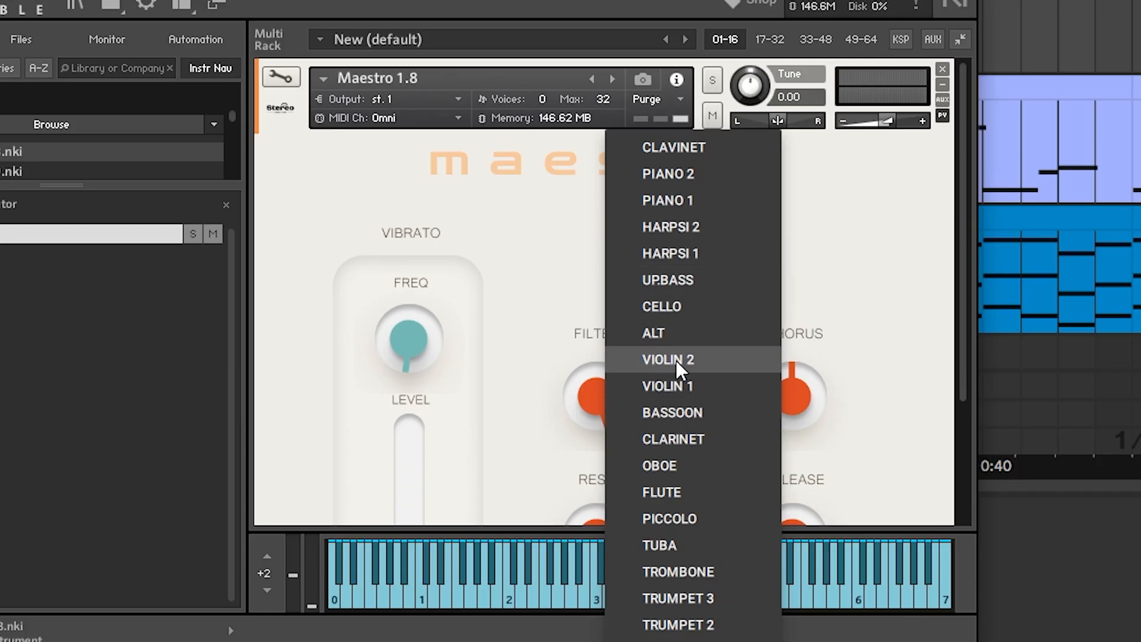
{"action": "left_click", "coordinate": [676, 360]}
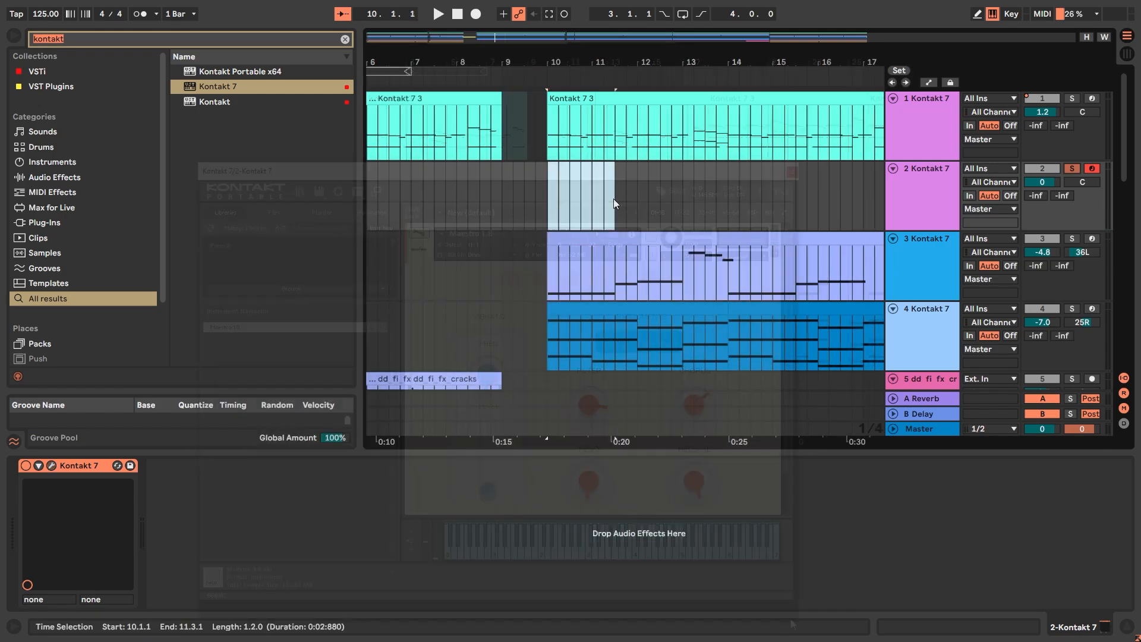
Create a MIDI clip from 10.1.1 to 11.3.1 on the violin track, enter a short five-note melody, and audition it.
{"action": "double_click", "coordinate": [613, 199]}
{"action": "left_click_drag", "start_coordinate": [456, 452], "coordinate": [456, 209]}
{"action": "left_click_drag", "start_coordinate": [321, 391], "coordinate": [493, 428]}
{"action": "double_click", "coordinate": [373, 428]}
{"action": "key", "text": "space"}
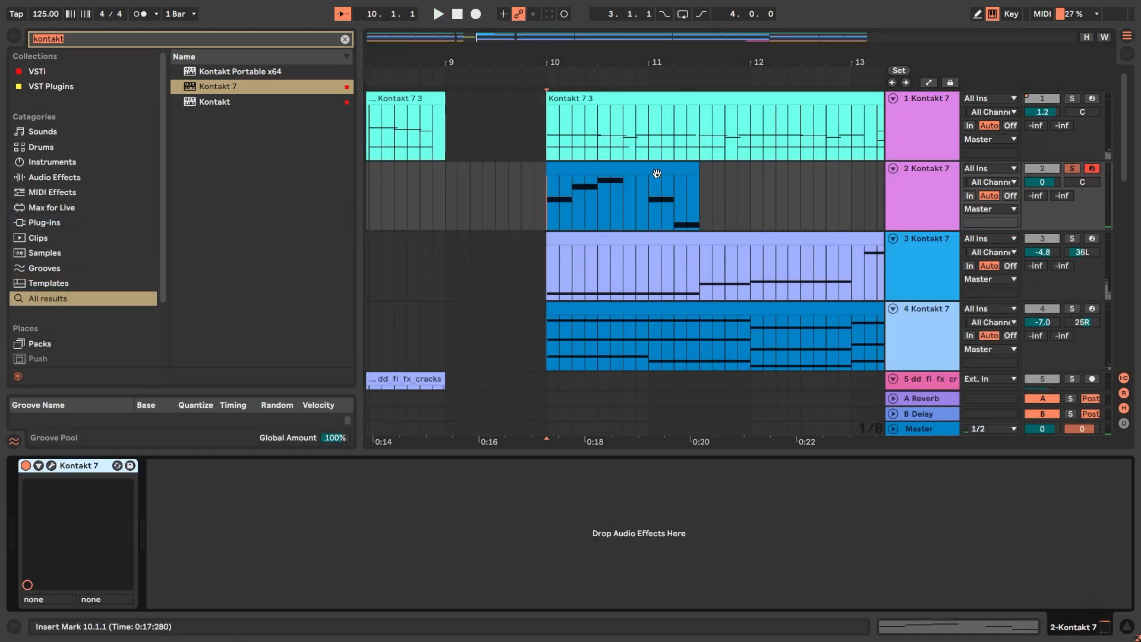
Open the violin track's Maestro instrument, raise its vibrato level to about two thirds, and increase the vibrato frequency.
{"action": "left_click", "coordinate": [52, 466]}
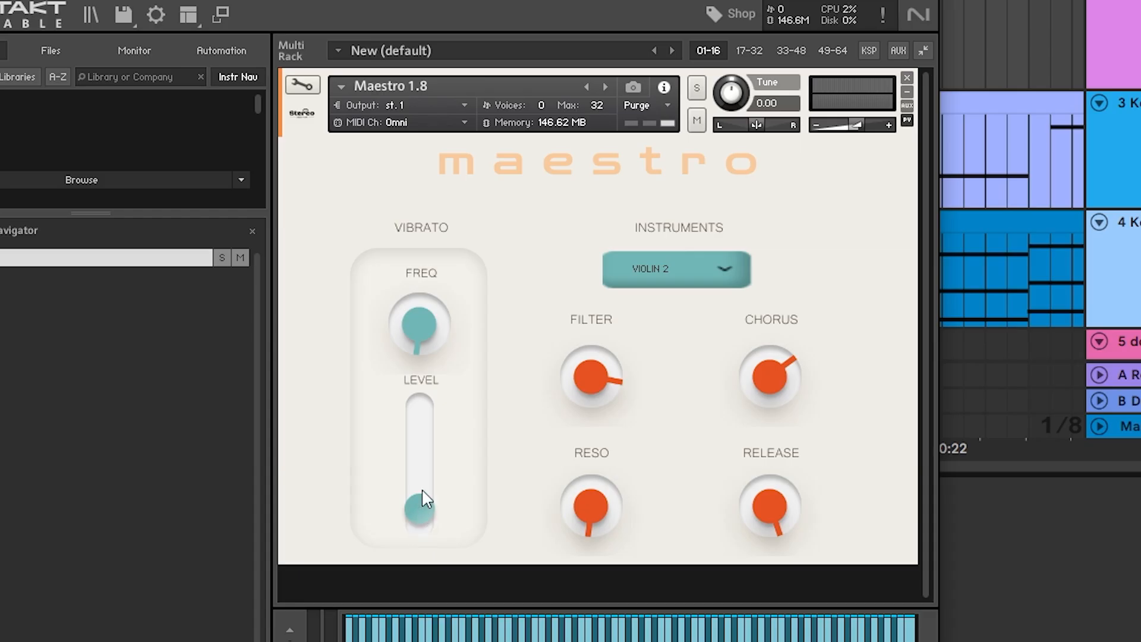
{"action": "left_click_drag", "start_coordinate": [423, 498], "coordinate": [429, 372]}
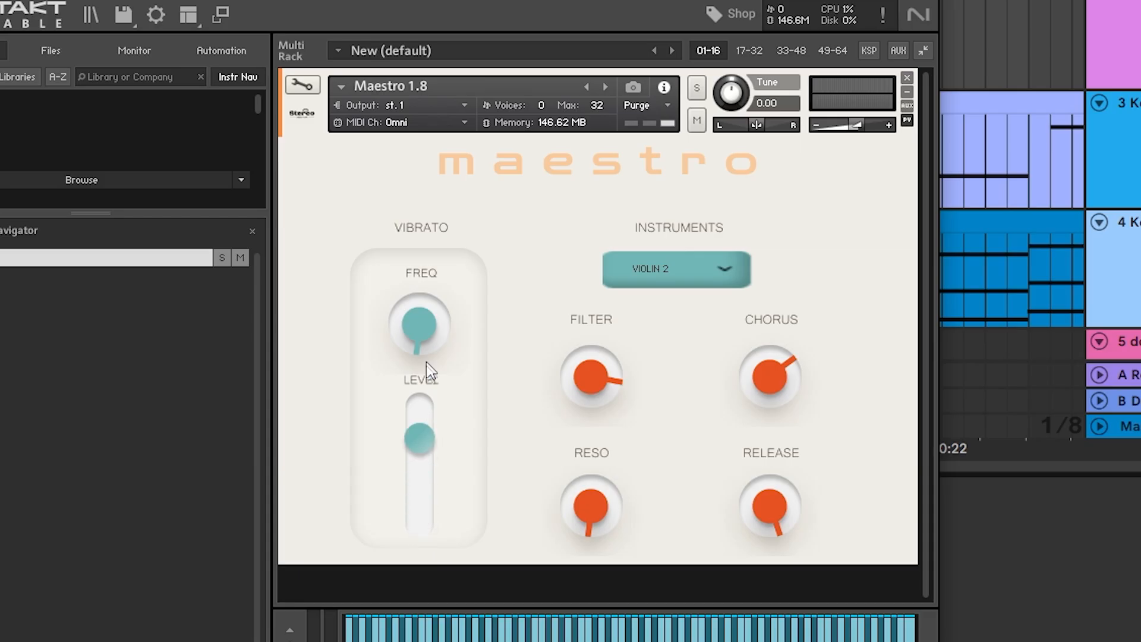
{"action": "left_click_drag", "start_coordinate": [400, 319], "coordinate": [398, 218]}
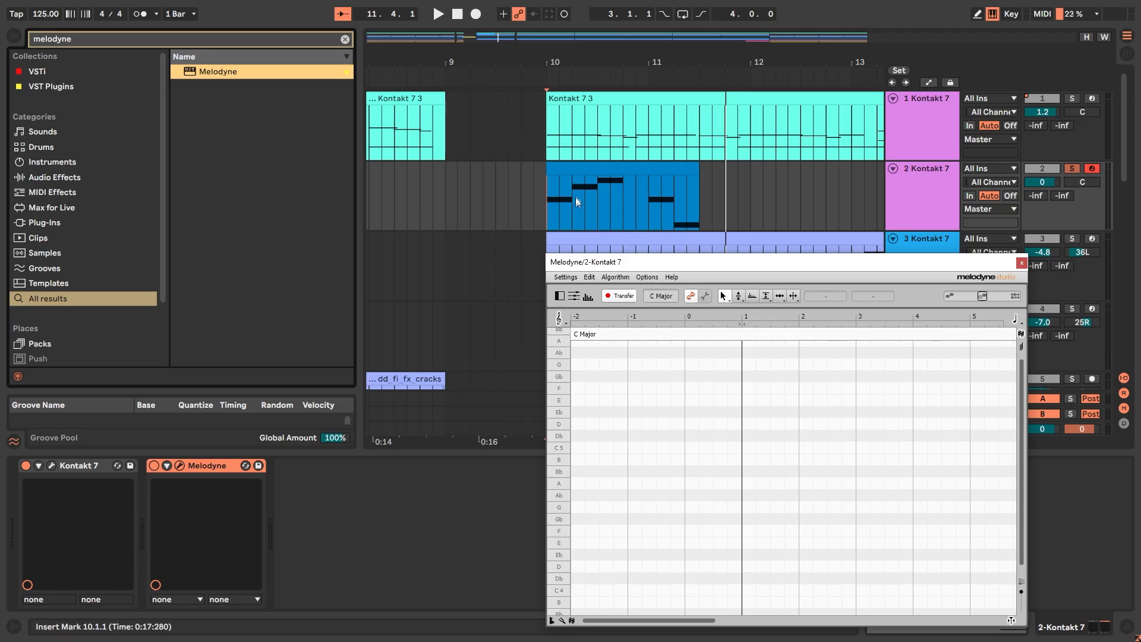
Play the violin clip from bar 10 to transfer it into Melodyne and examine the vibrato curves of its notes up close.
{"action": "scroll", "coordinate": [554, 185], "scroll_direction": "up", "scroll_amount": 4}
{"action": "key", "text": "space"}
{"action": "scroll", "coordinate": [554, 186], "scroll_direction": "down", "scroll_amount": 2}
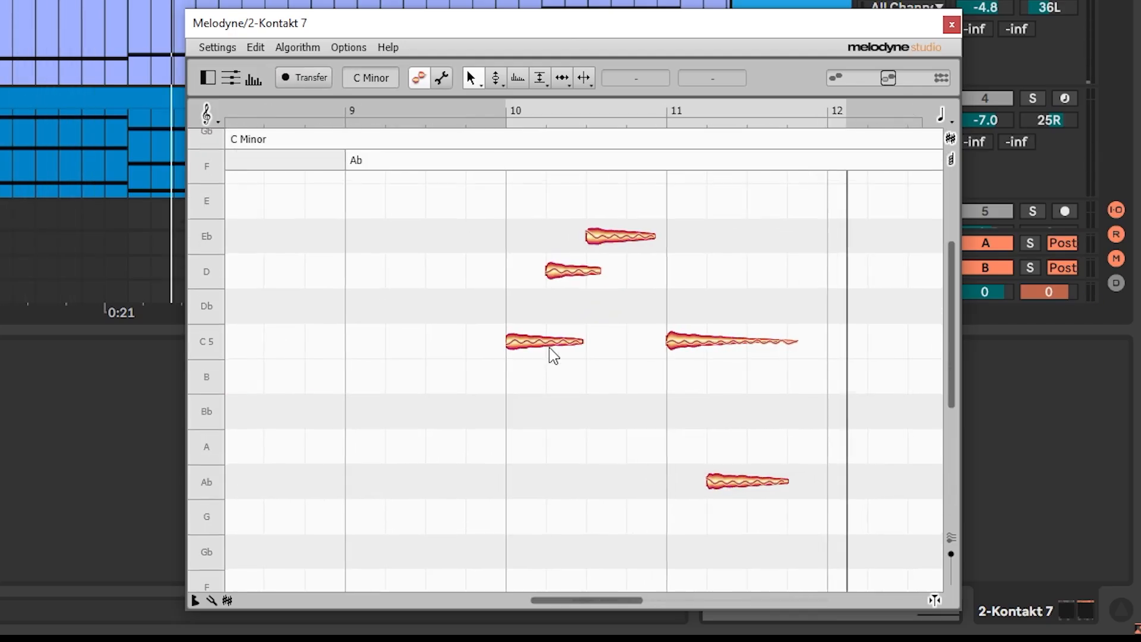
{"action": "scroll", "coordinate": [668, 356], "scroll_direction": "up", "scroll_amount": 6}
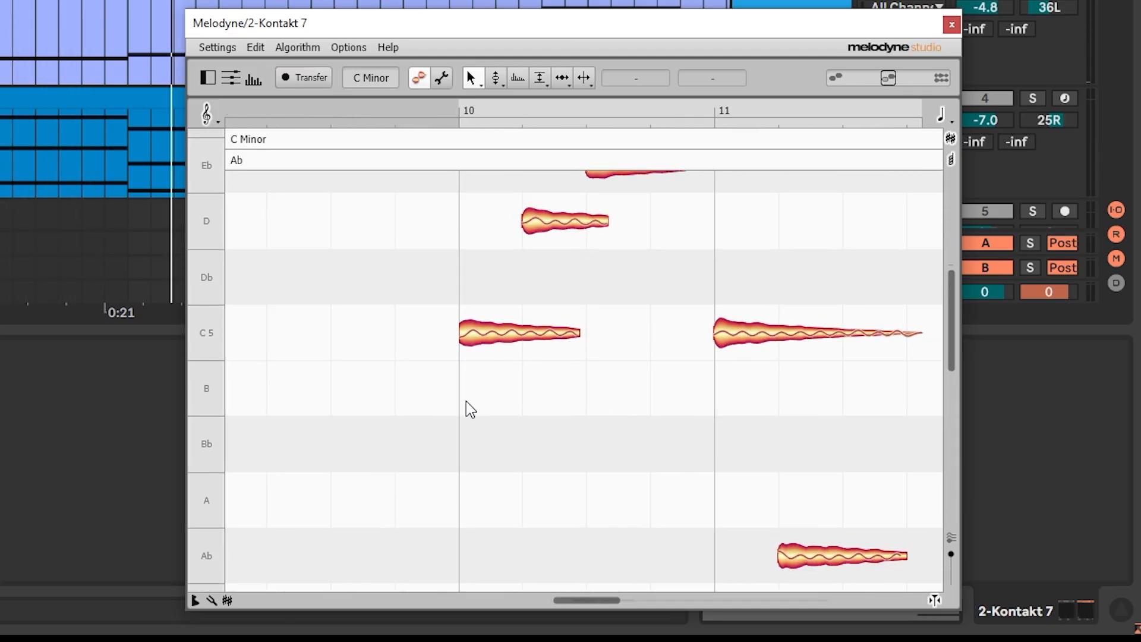
{"action": "scroll", "coordinate": [454, 320], "scroll_direction": "up", "scroll_amount": 2}
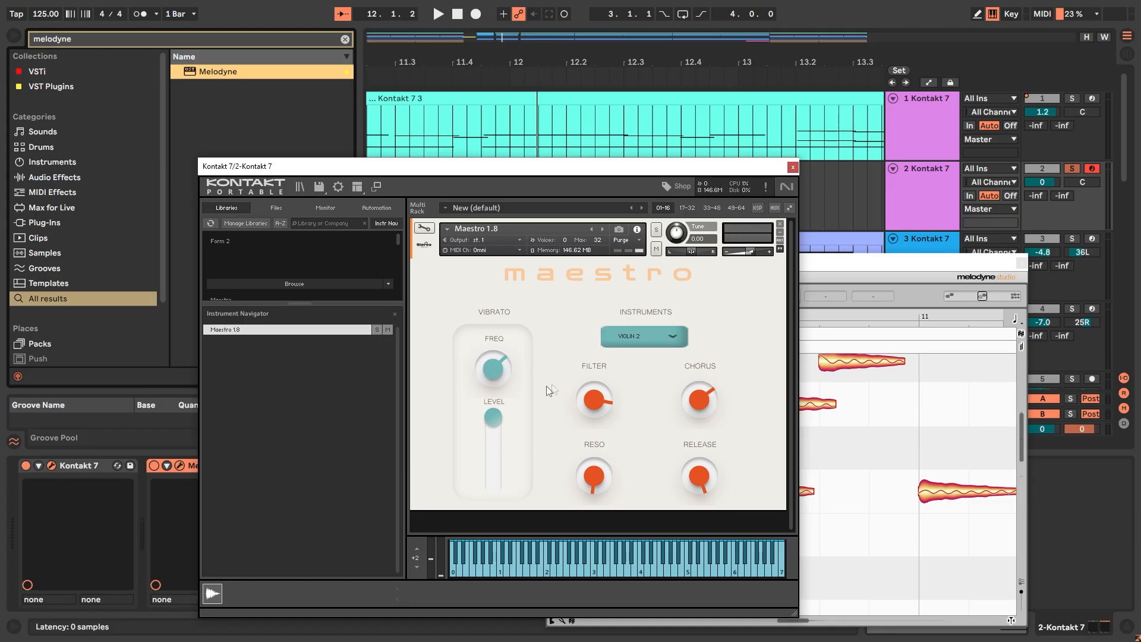
With Maestro's vibrato level at maximum, transfer the violin clip into Melodyne again, examine its pitch curves, and replay it.
{"action": "left_click", "coordinate": [792, 167]}
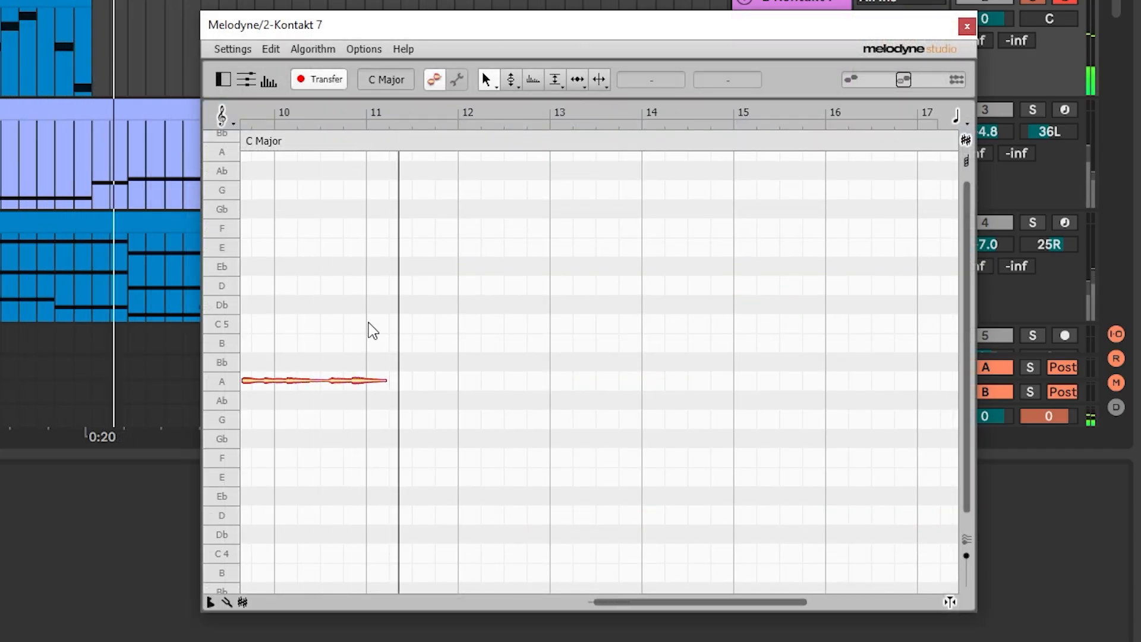
{"action": "key", "text": "space"}
{"action": "scroll", "coordinate": [412, 419], "scroll_direction": "up", "scroll_amount": 8}
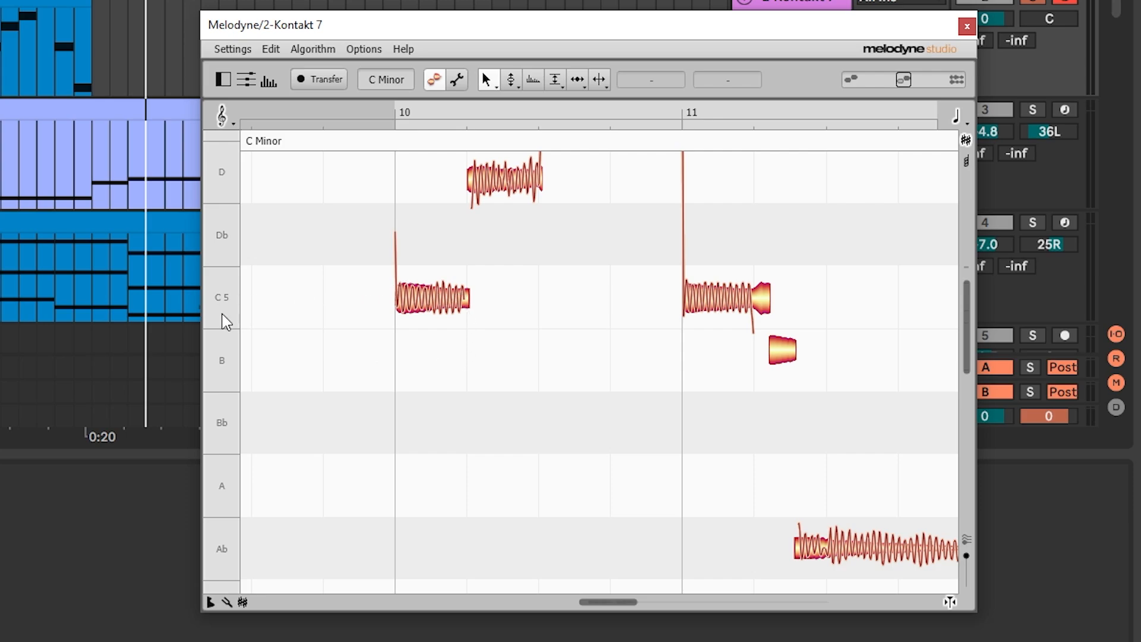
{"action": "scroll", "coordinate": [565, 411], "scroll_direction": "up", "scroll_amount": 2}
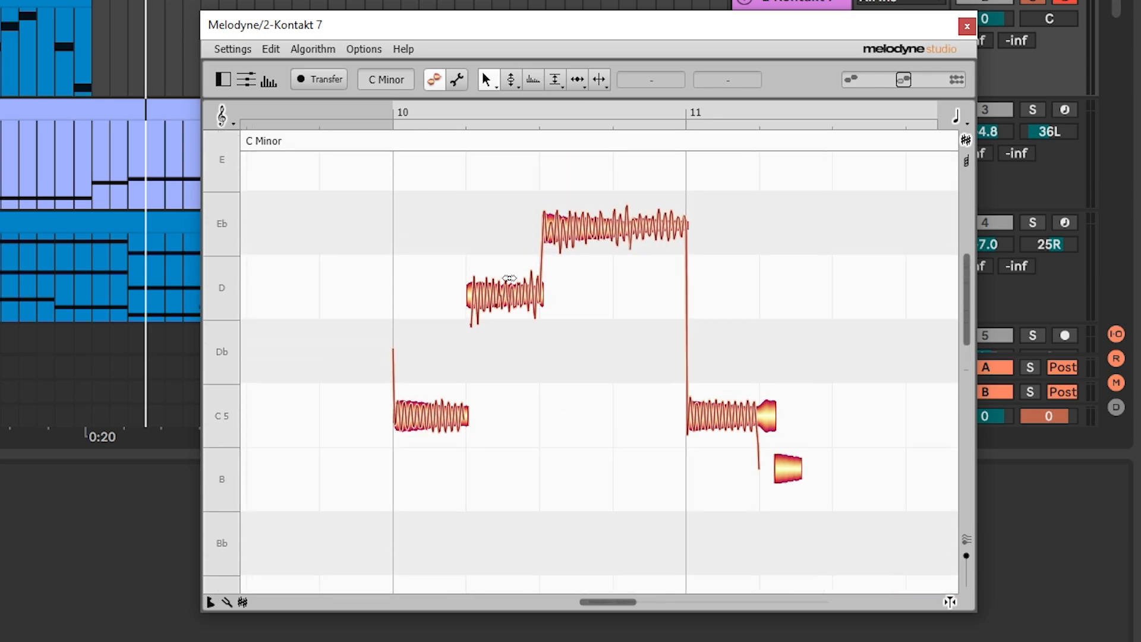
{"action": "key", "text": "space"}
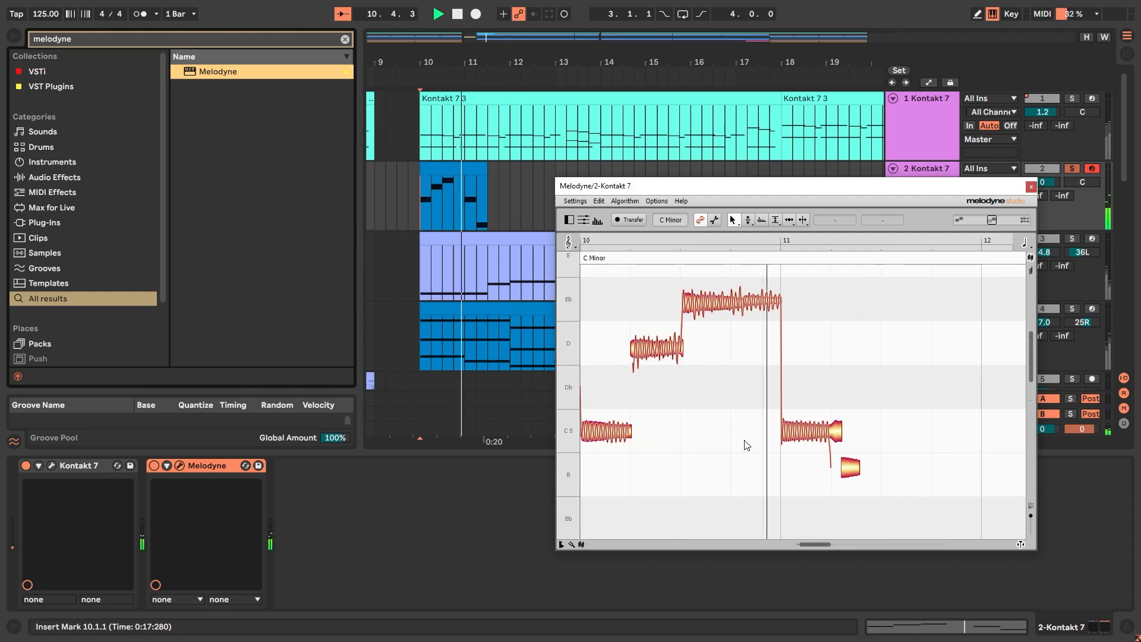
Try a higher vibrato frequency with a low vibrato level on Maestro 1.8's VIOLIN 2.
{"action": "left_click_drag", "start_coordinate": [488, 437], "coordinate": [484, 455]}
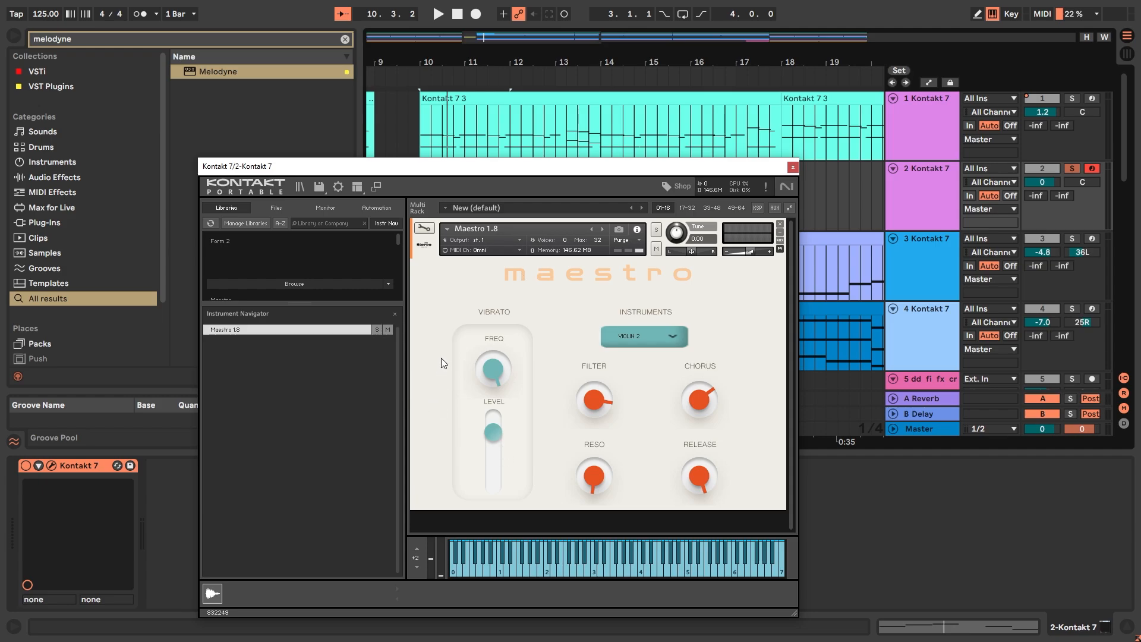
{"action": "left_click_drag", "start_coordinate": [513, 371], "coordinate": [494, 469]}
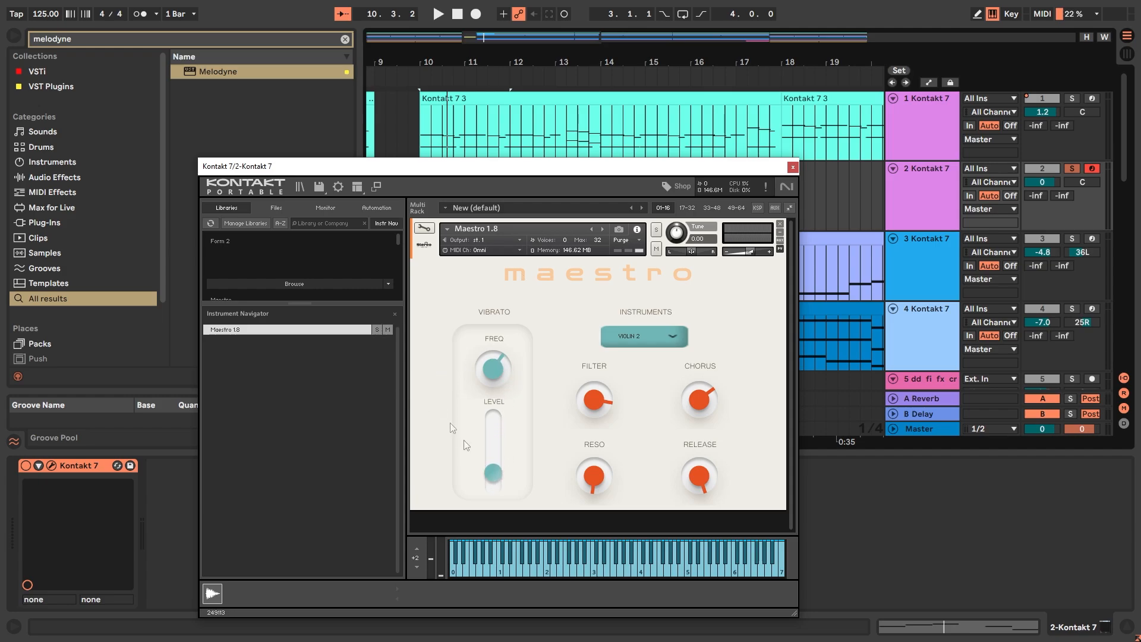
Replace the Maestro 1.8 instrument in Kontakt with Maestro 1.9 from the library.
{"action": "scroll", "coordinate": [329, 279], "scroll_direction": "down", "scroll_amount": 4}
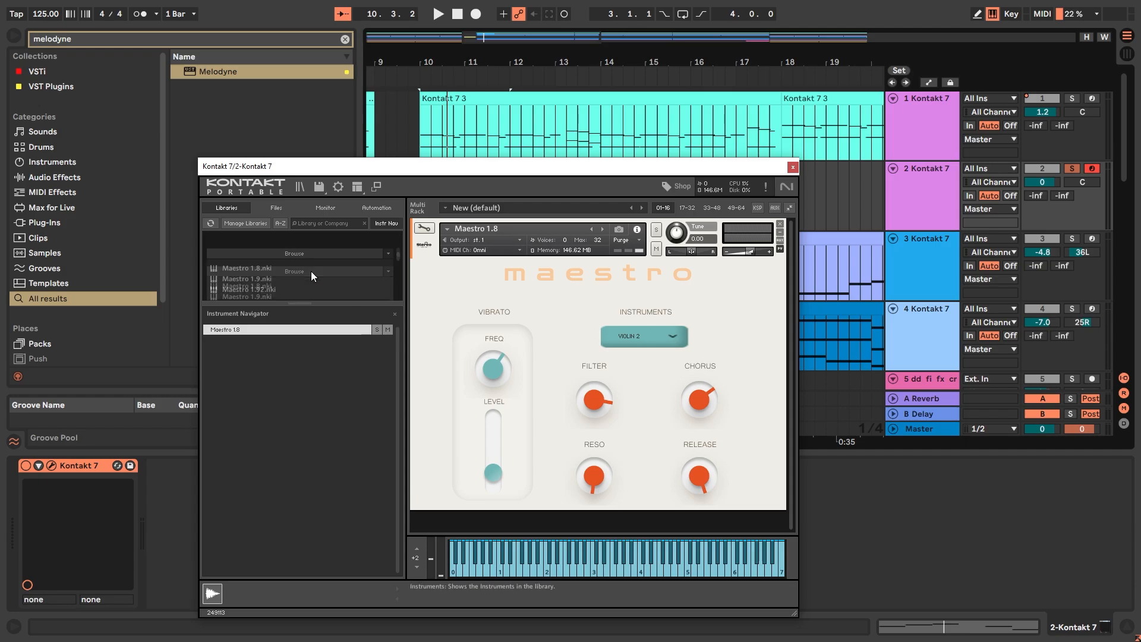
{"action": "left_click", "coordinate": [780, 224]}
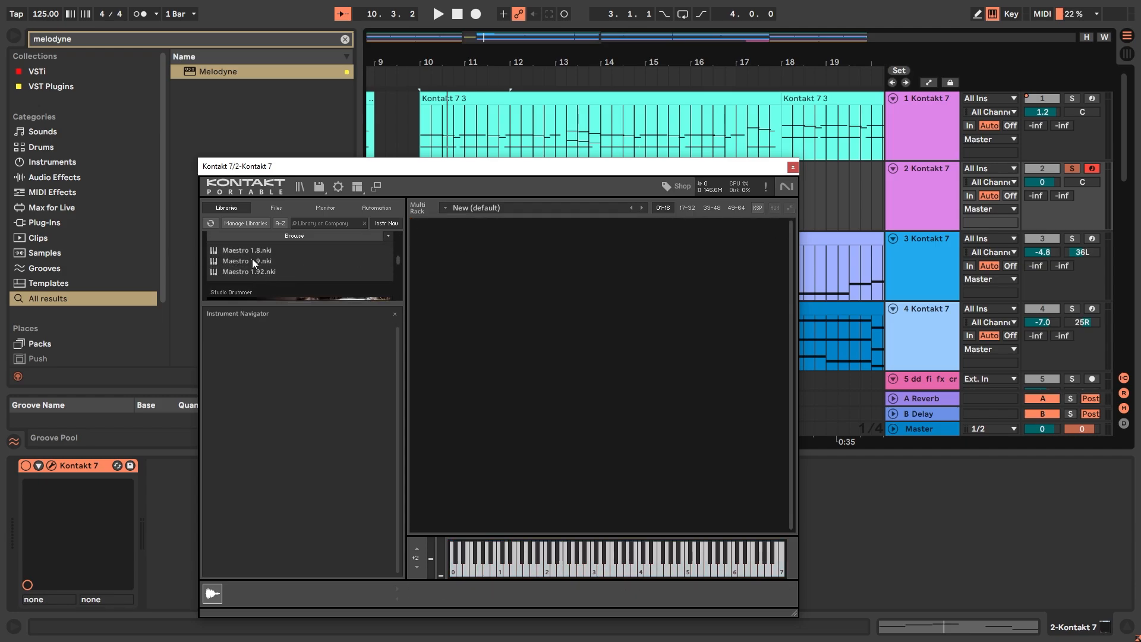
{"action": "double_click", "coordinate": [252, 261]}
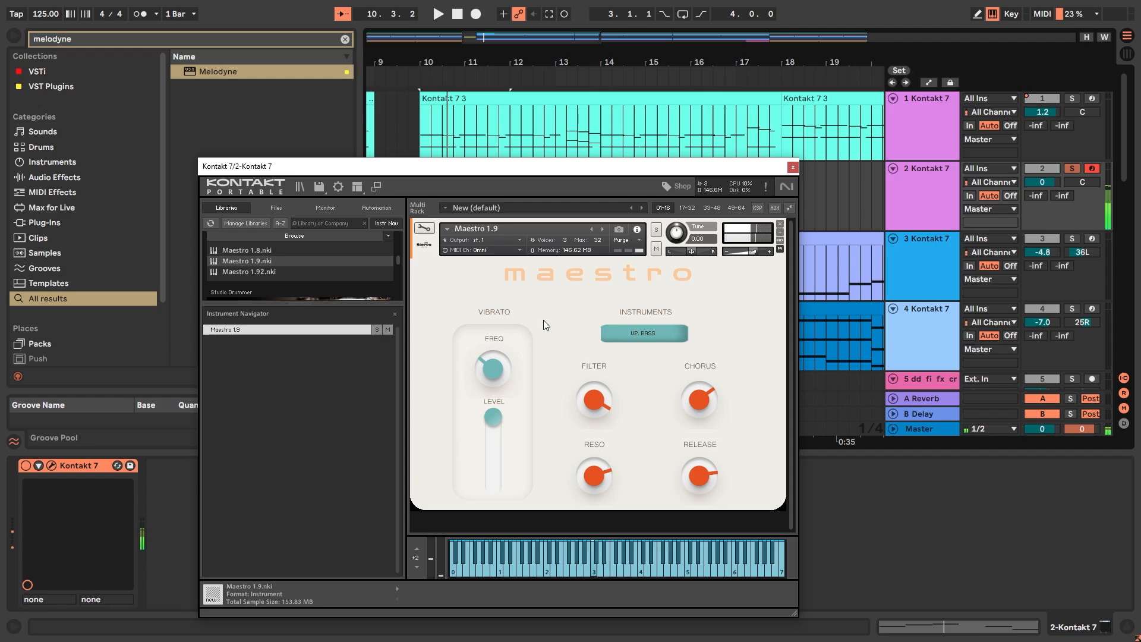
Check Maestro 1.9's VIOLIN 2 with the vibrato level at minimum, close the instrument window, and open Melodyne.
{"action": "left_click", "coordinate": [51, 467]}
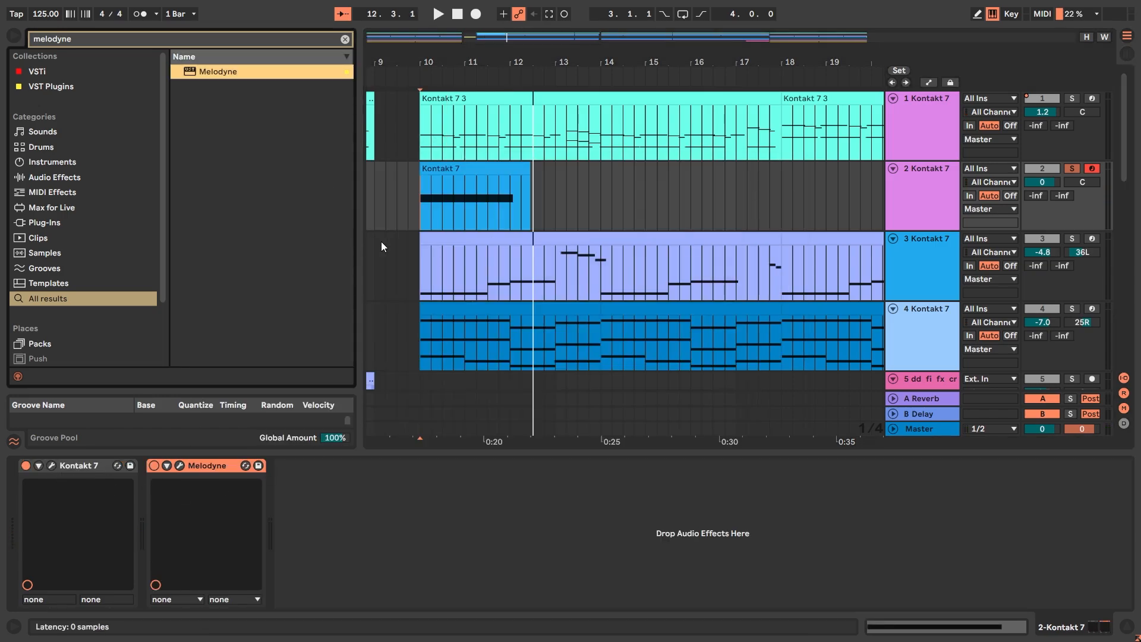
{"action": "key", "text": "ctrl+alt+p"}
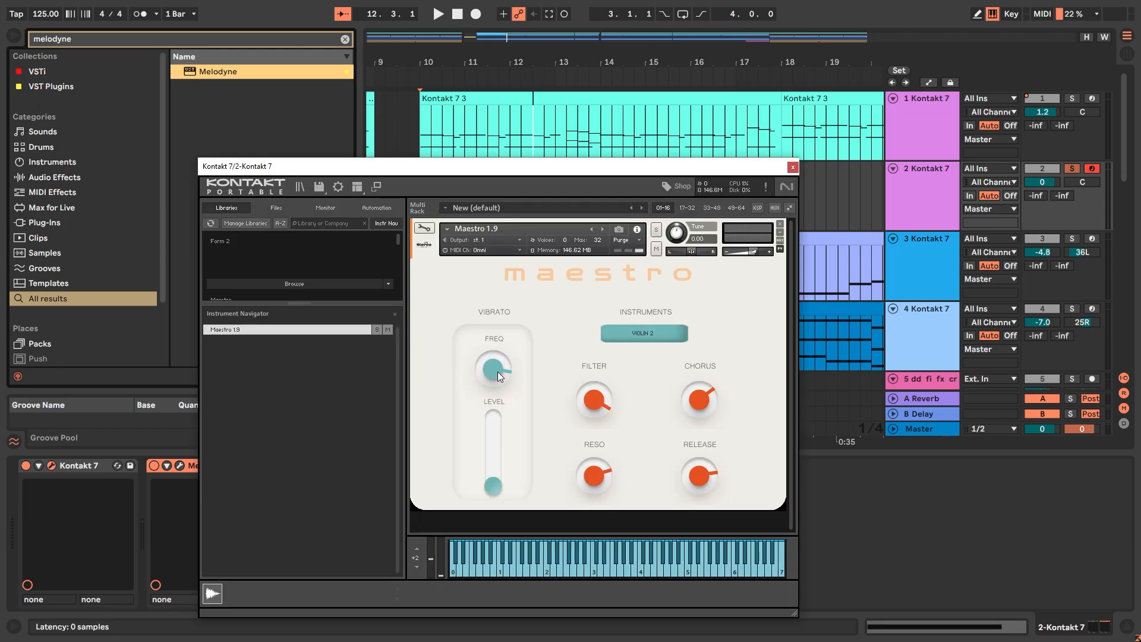
{"action": "left_click", "coordinate": [793, 167]}
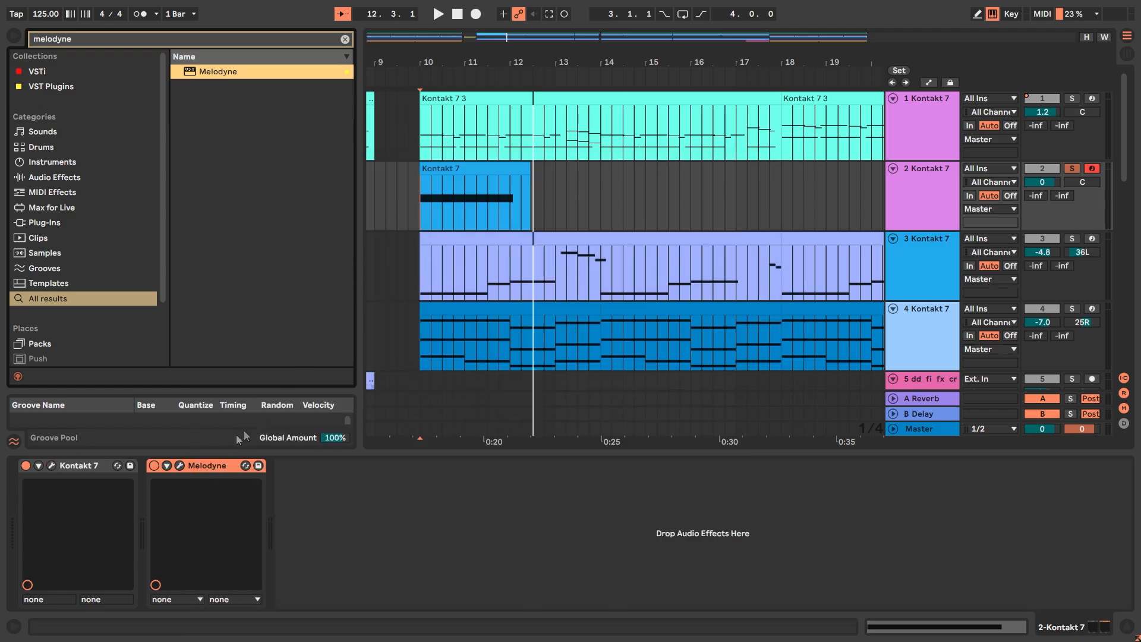
{"action": "left_click", "coordinate": [180, 466]}
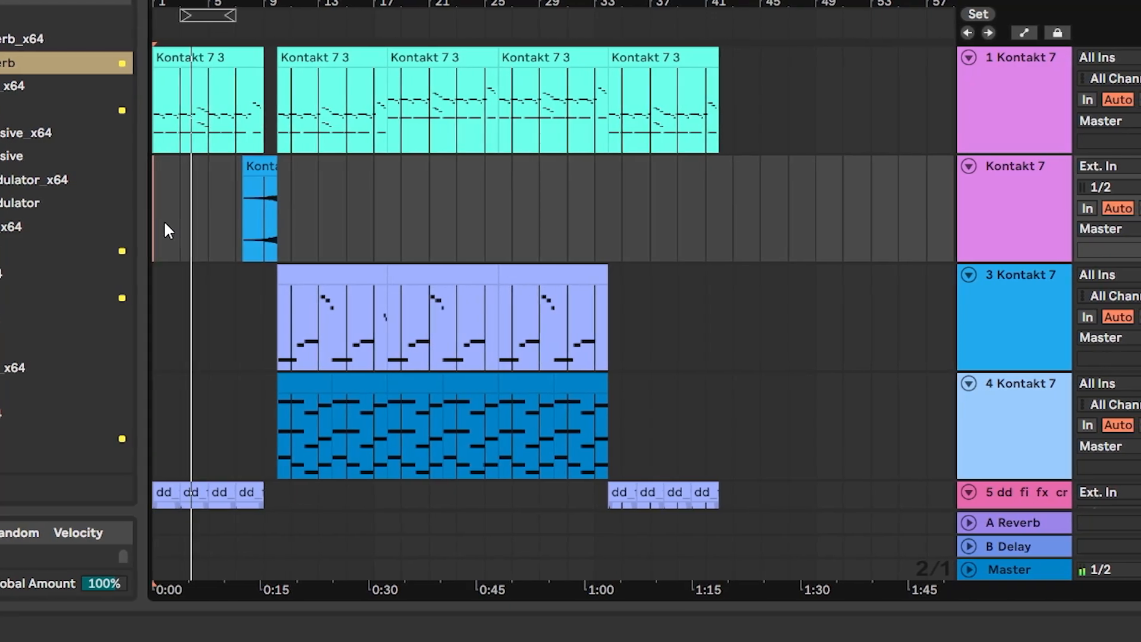
{"action": "scroll", "coordinate": [169, 231], "scroll_direction": "down", "scroll_amount": 2}
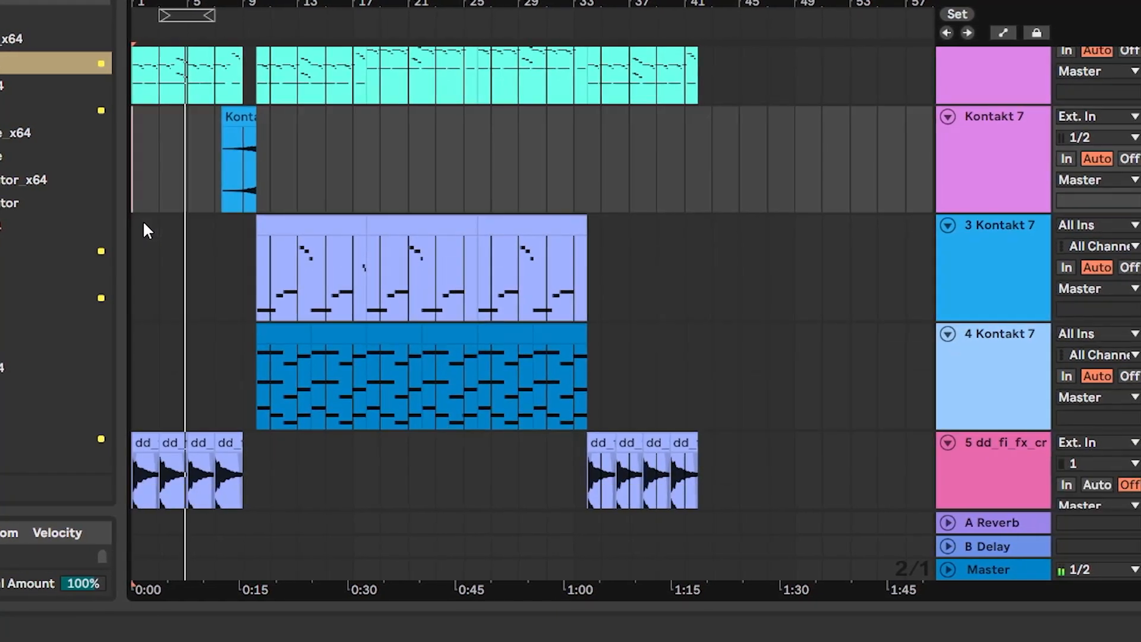
{"action": "scroll", "coordinate": [144, 226], "scroll_direction": "down", "scroll_amount": 5}
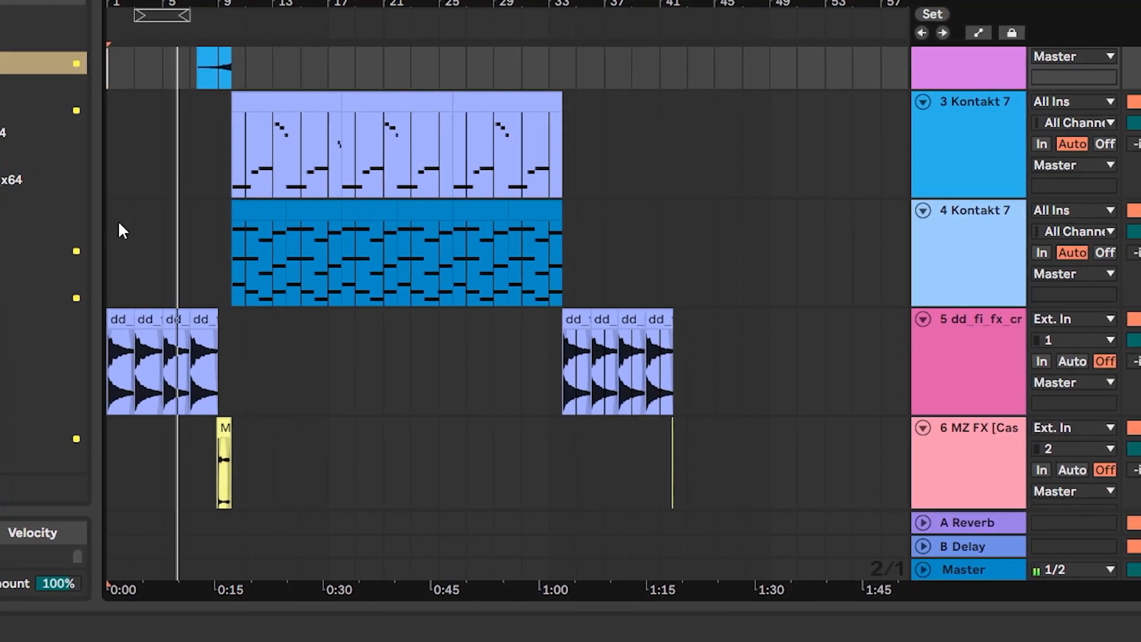